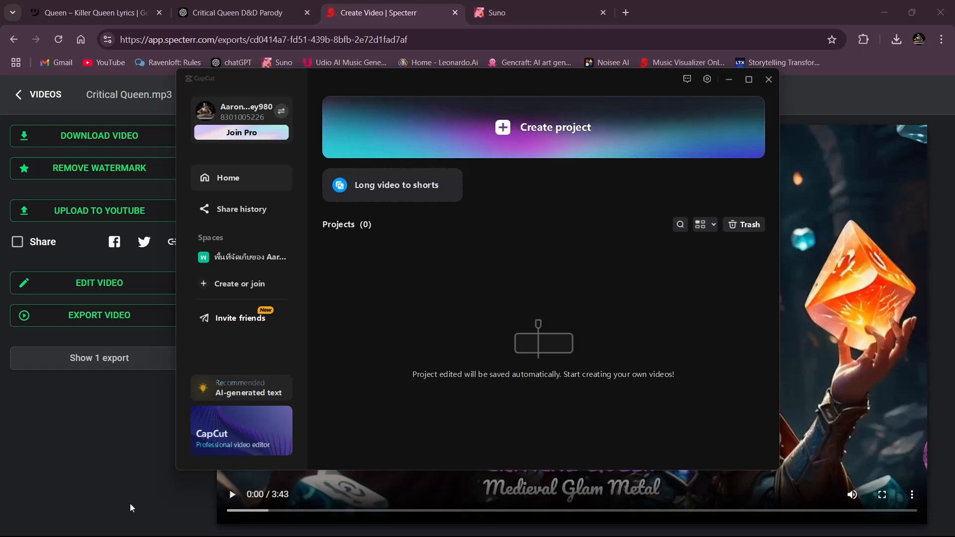
- Switch to CapCut and create a new project
{"action": "key", "text": "alt+Tab"}
{"action": "key", "text": "alt+Tab"}
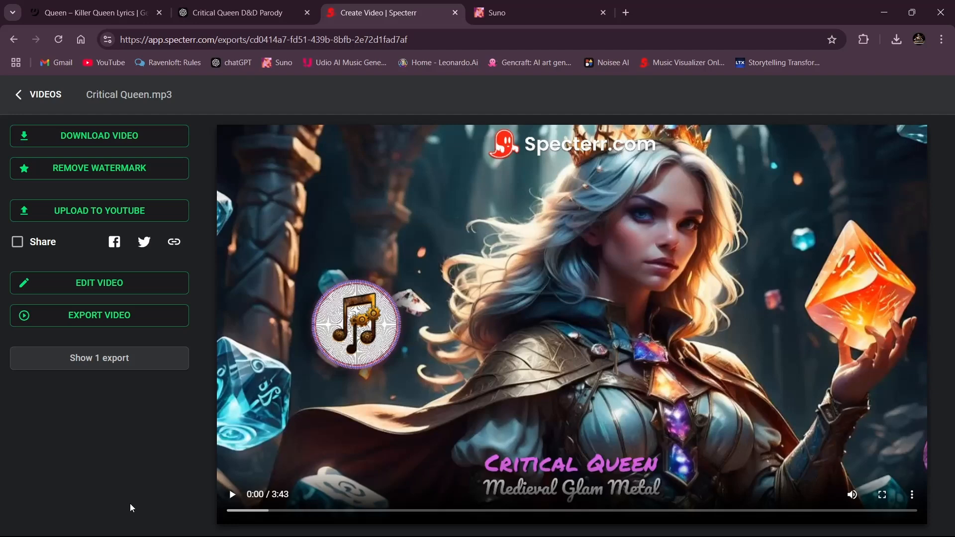
{"action": "key", "text": "alt+Tab"}
{"action": "key", "text": "alt+Tab"}
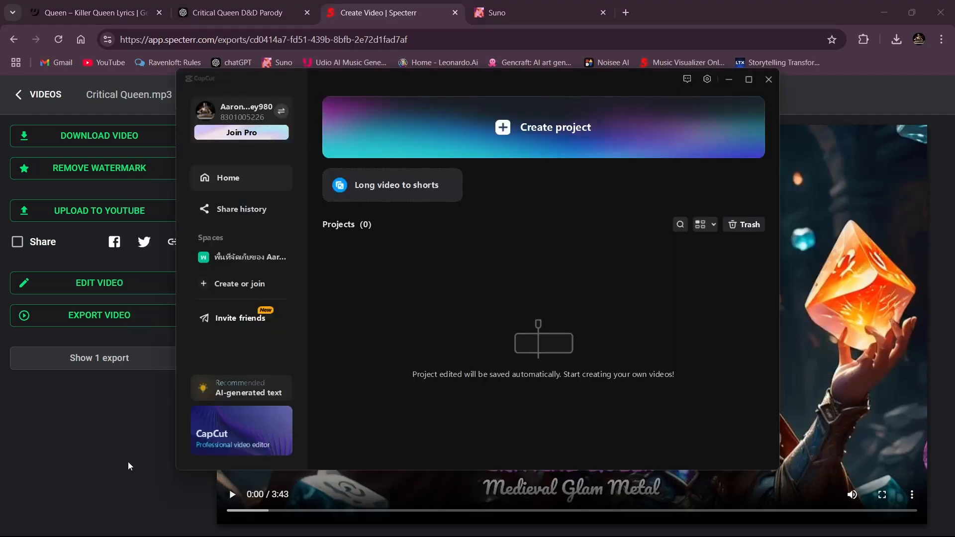
{"action": "left_click", "coordinate": [599, 127]}
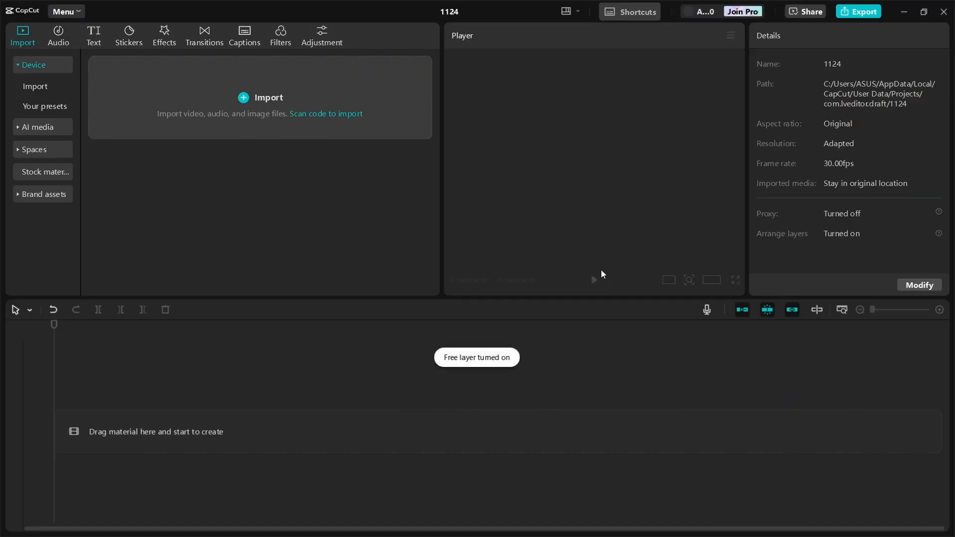
- Import the Specterr_720p_Critical Queen video from the Downloads folder
{"action": "left_click", "coordinate": [380, 105]}
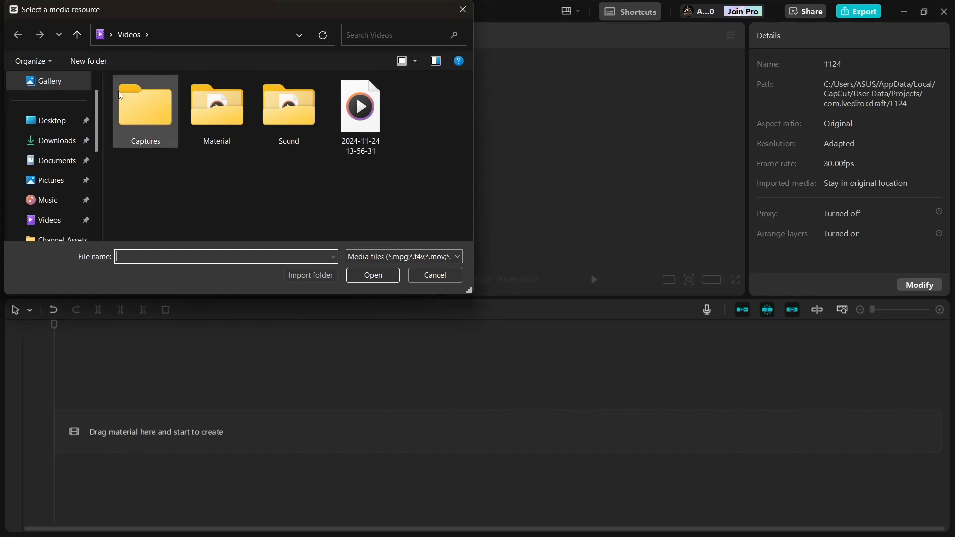
{"action": "left_click", "coordinate": [84, 33]}
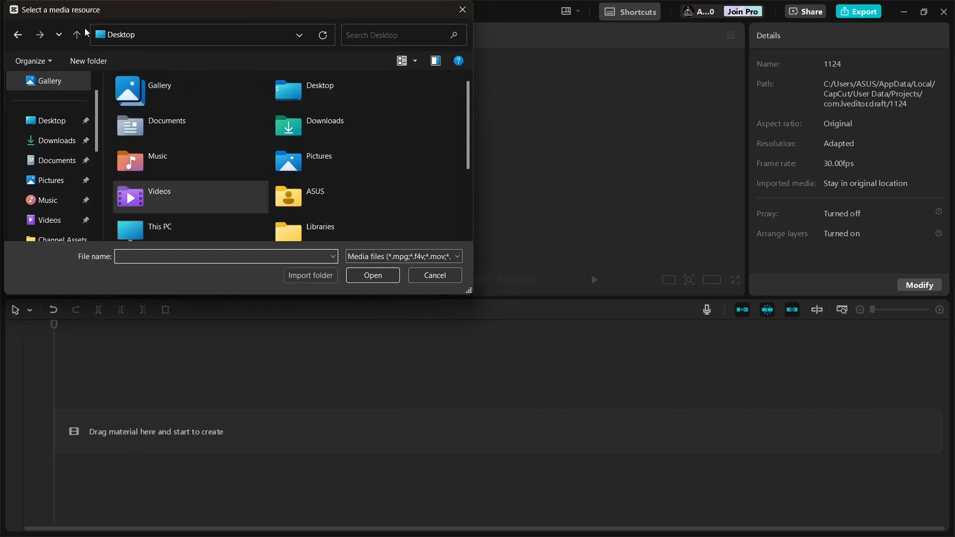
{"action": "double_click", "coordinate": [300, 128]}
{"action": "left_click", "coordinate": [202, 113]}
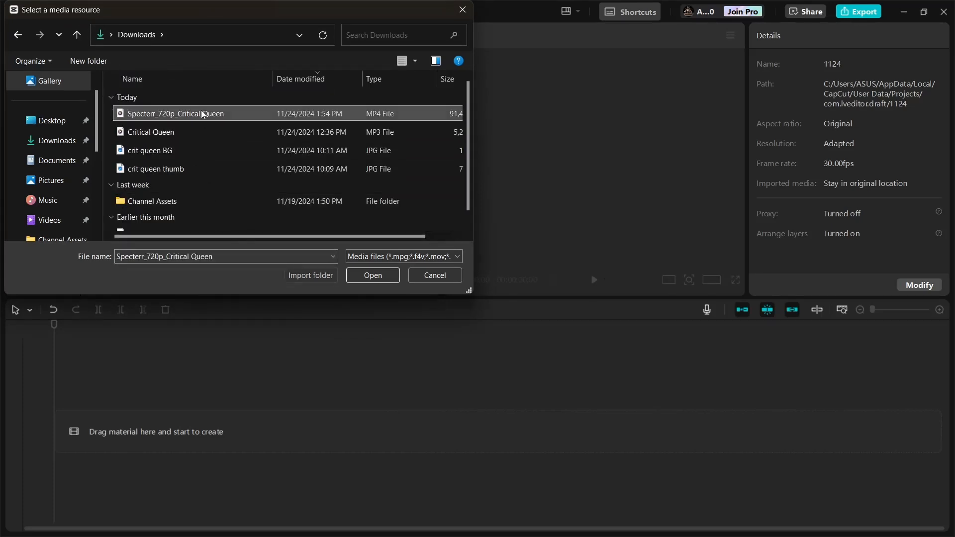
{"action": "left_click", "coordinate": [360, 275]}
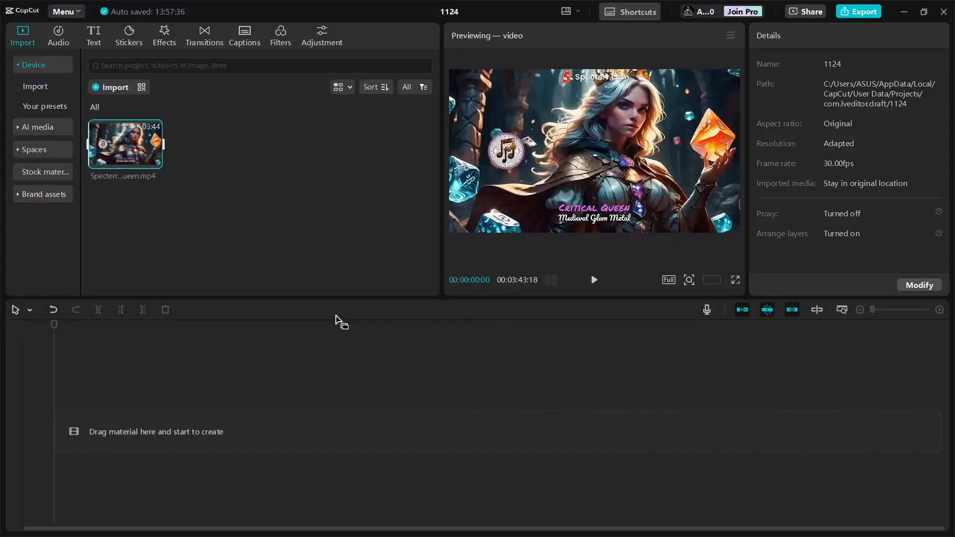
- Import the D&D Logo and Zanzibar's Intro videos from the Channel Assets folder
{"action": "left_click", "coordinate": [284, 225]}
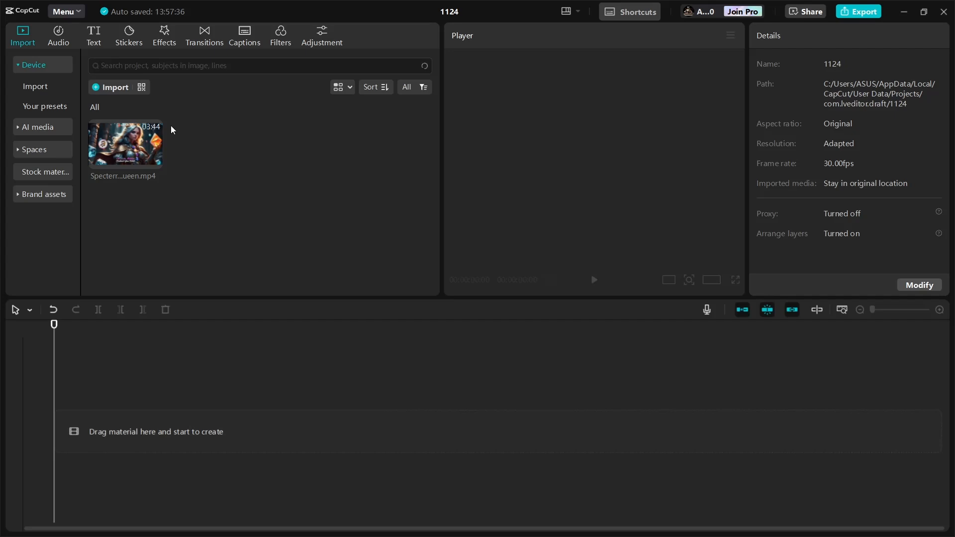
{"action": "left_click", "coordinate": [122, 89]}
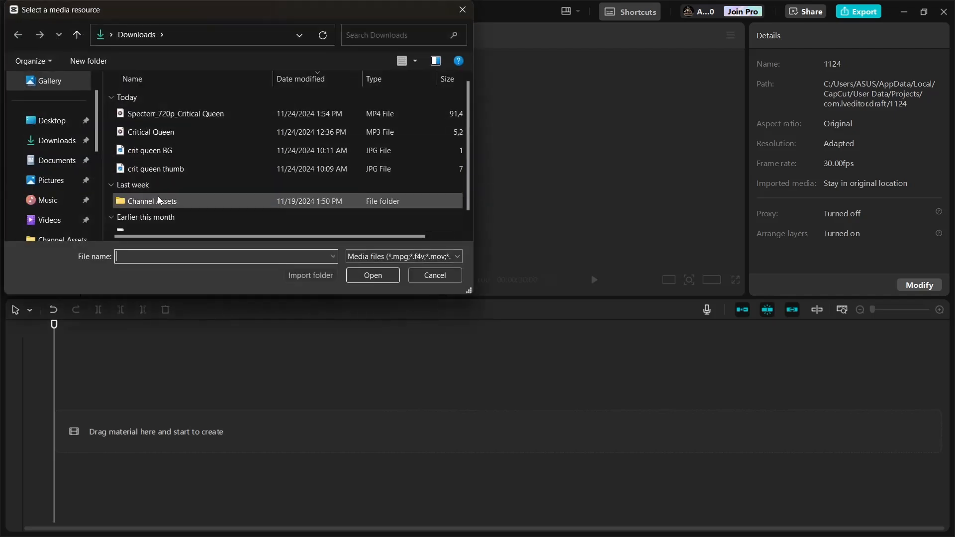
{"action": "double_click", "coordinate": [161, 207]}
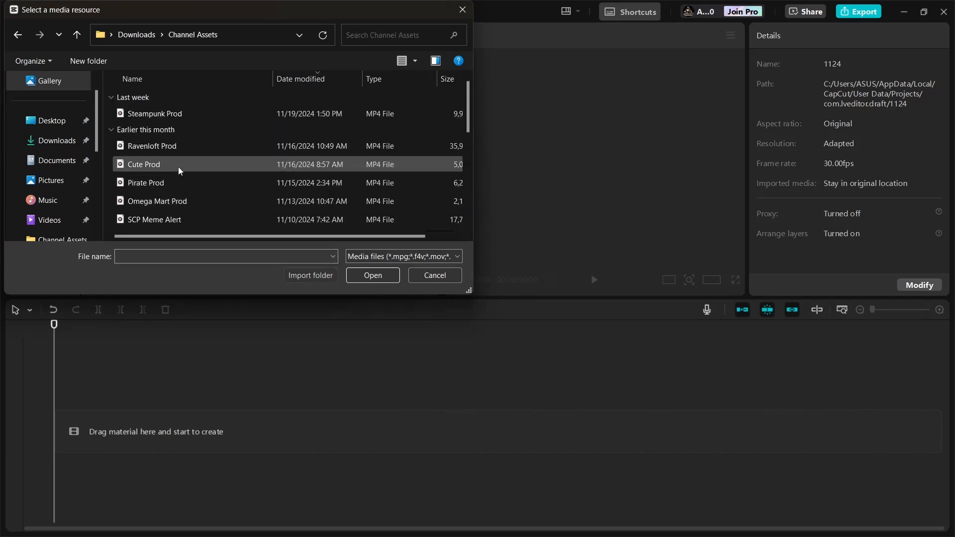
{"action": "scroll", "coordinate": [178, 152], "scroll_direction": "down", "scroll_amount": 2}
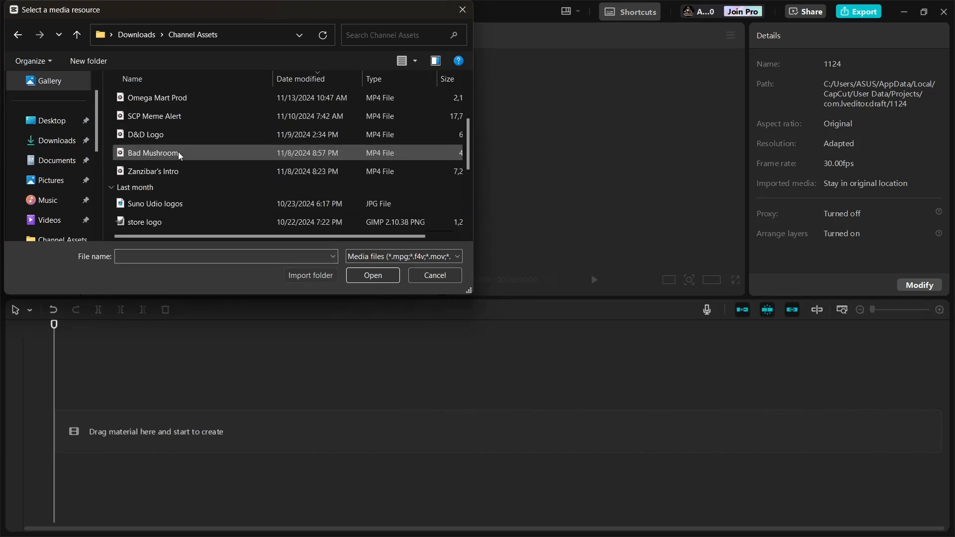
{"action": "left_click", "coordinate": [166, 178]}
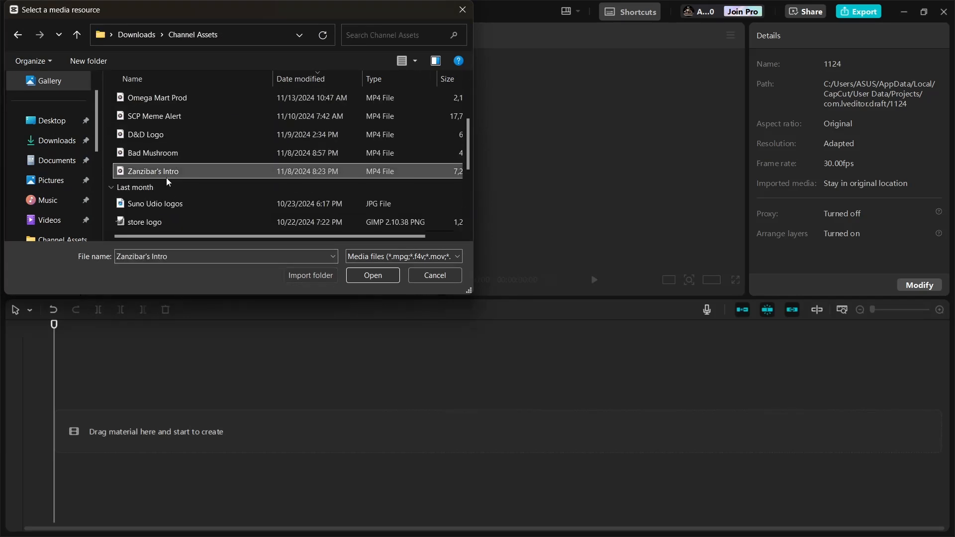
{"action": "left_click", "coordinate": [174, 135], "text": "ctrl"}
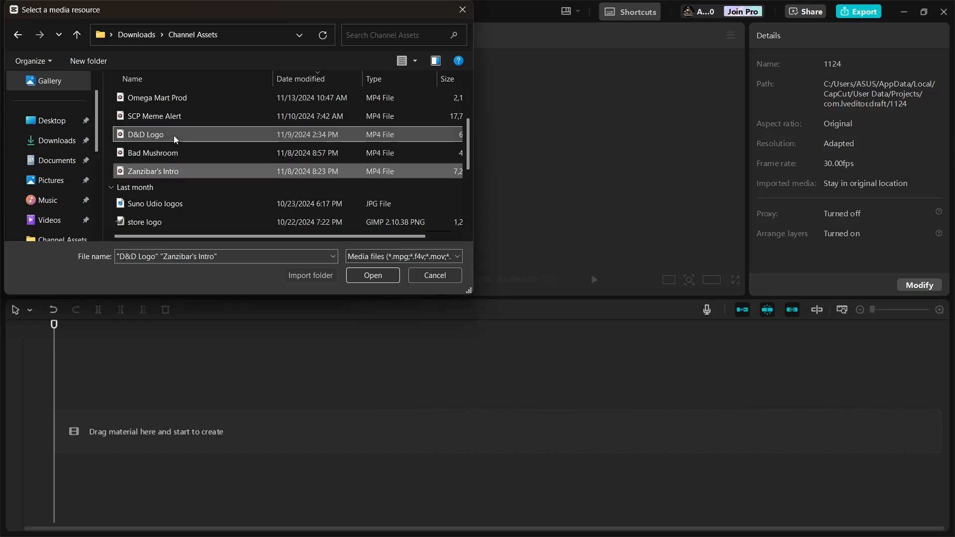
{"action": "left_click", "coordinate": [368, 279]}
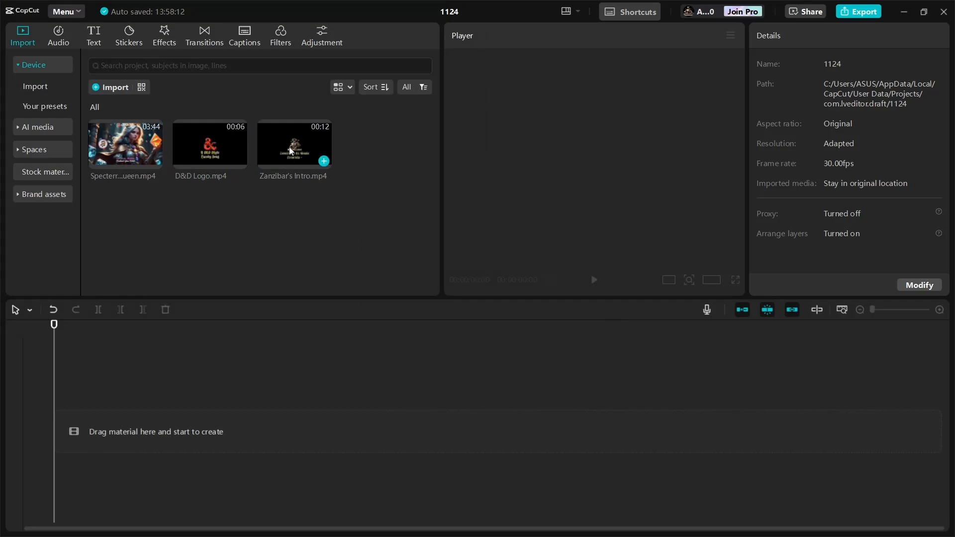
- Place Zanzibar's Intro, D&D Logo and the Critical Queen video in sequence on the timeline
{"action": "left_click_drag", "start_coordinate": [287, 143], "coordinate": [112, 427]}
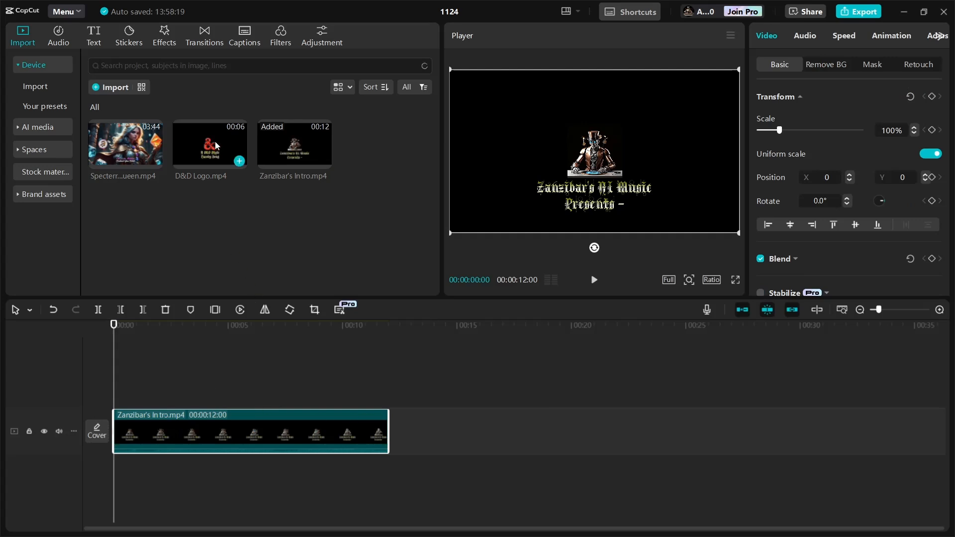
{"action": "left_click_drag", "start_coordinate": [215, 146], "coordinate": [386, 431]}
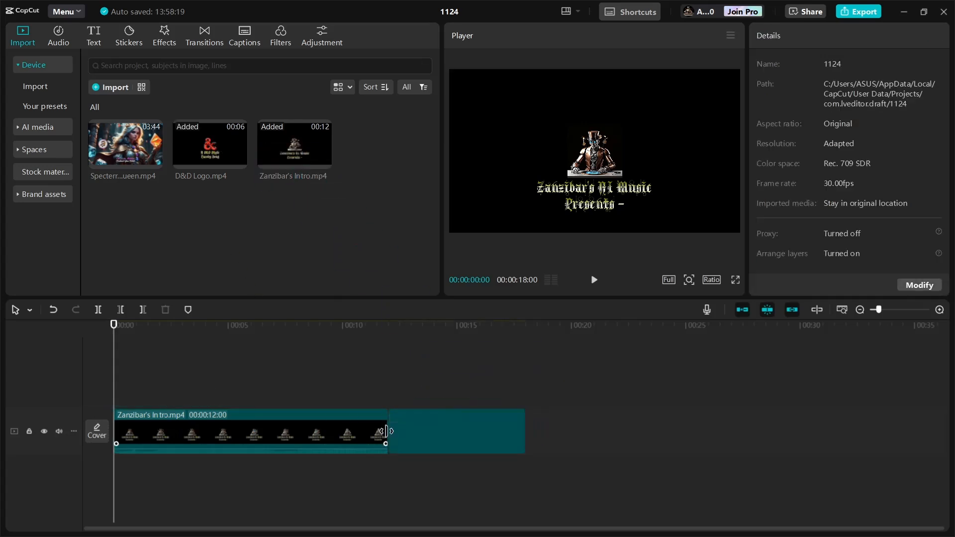
{"action": "left_click_drag", "start_coordinate": [105, 149], "coordinate": [530, 431]}
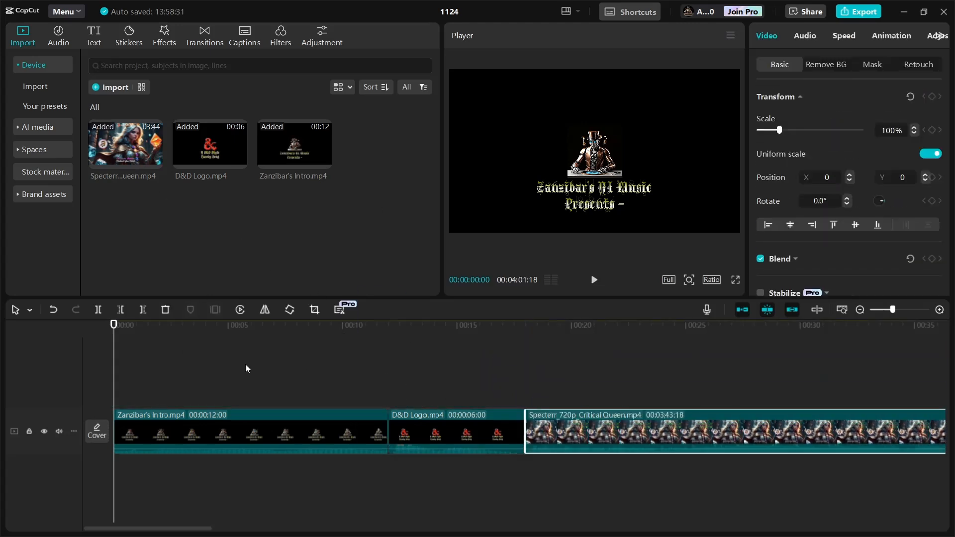
- Add a Color Glitch transition between Zanzibar's Intro and the D&D Logo clip
{"action": "left_click", "coordinate": [342, 362]}
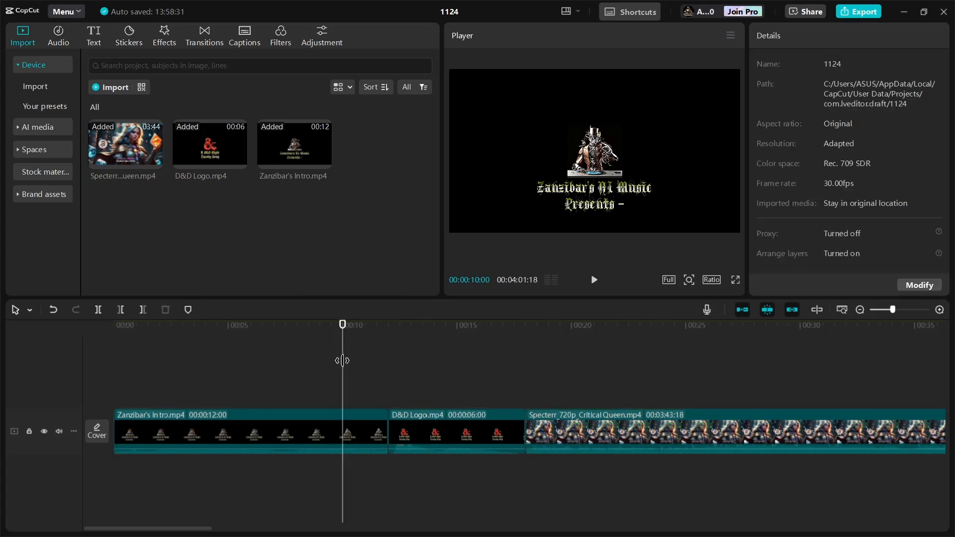
{"action": "left_click", "coordinate": [283, 374]}
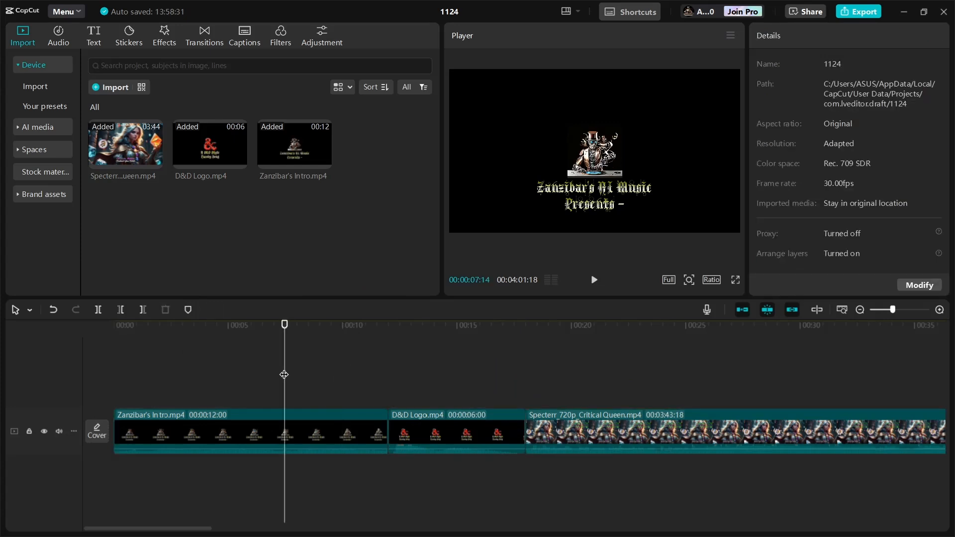
{"action": "left_click", "coordinate": [358, 390]}
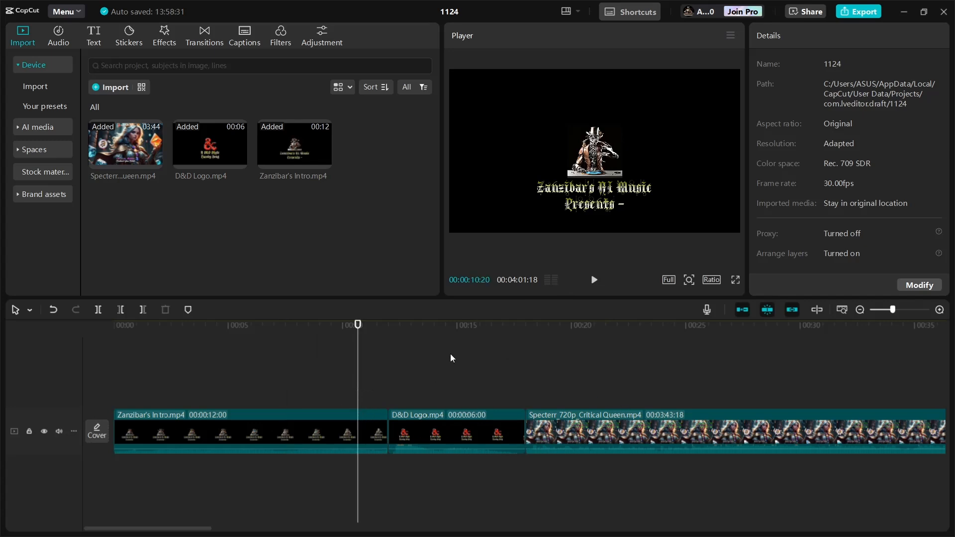
{"action": "left_click", "coordinate": [205, 31]}
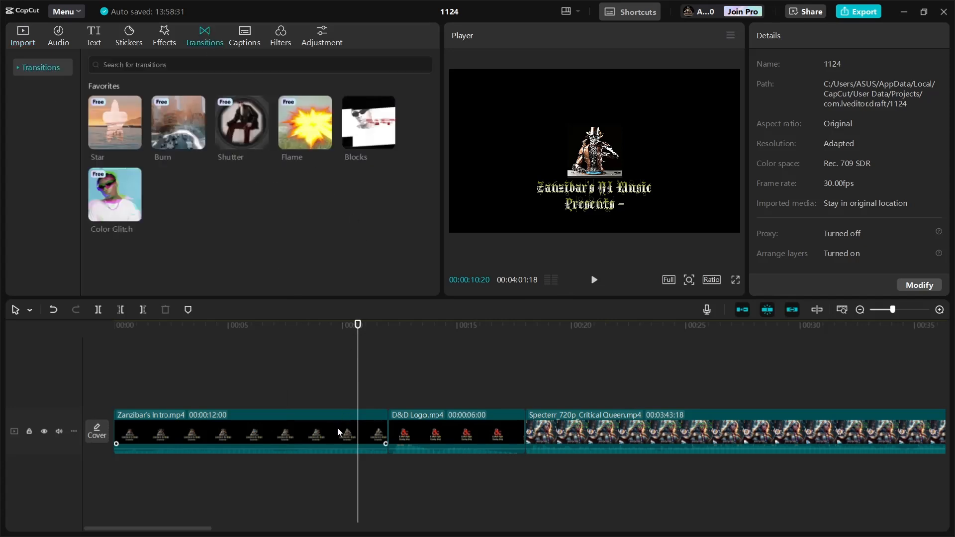
{"action": "mouse_move", "coordinate": [370, 143]}
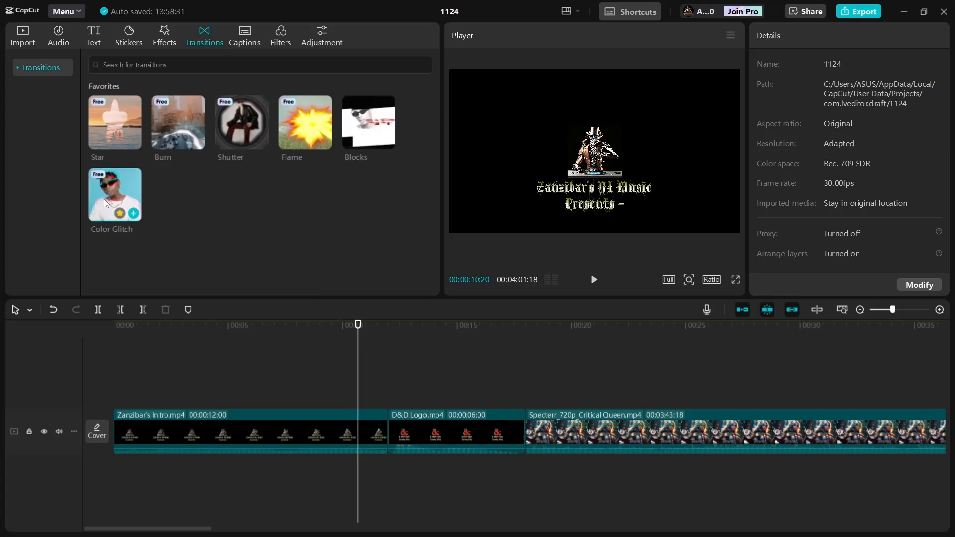
{"action": "left_click_drag", "start_coordinate": [103, 199], "coordinate": [387, 434]}
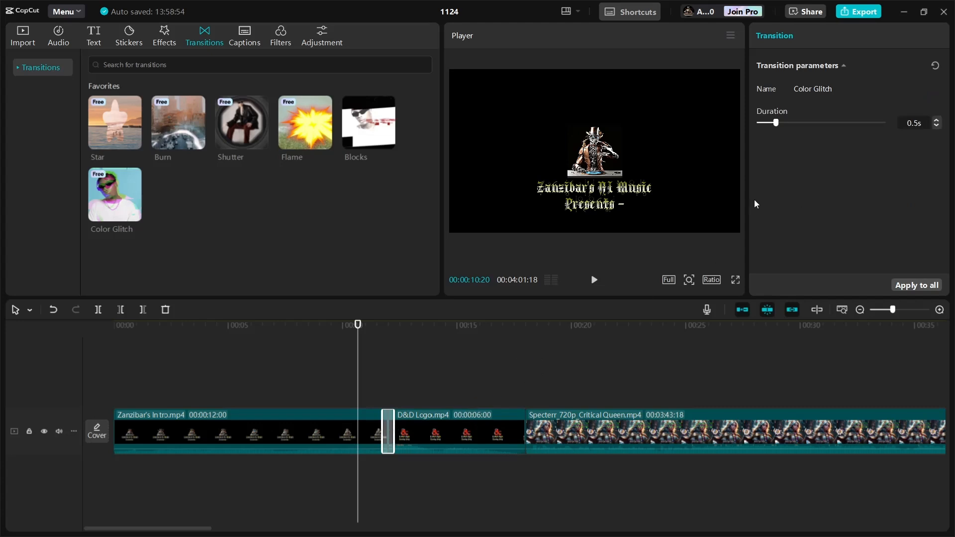
- Set the Color Glitch transition's duration to 2 seconds and play it back in the preview
{"action": "left_click", "coordinate": [595, 282]}
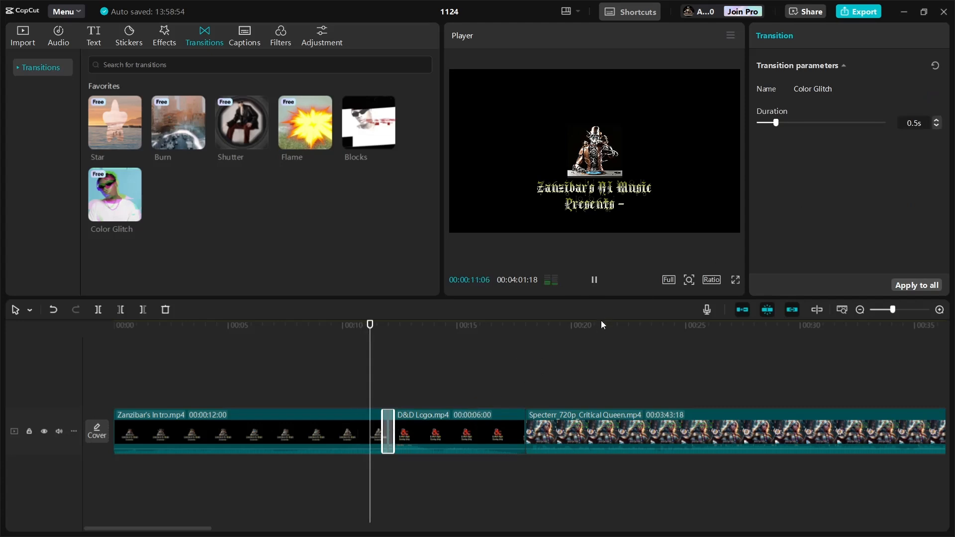
{"action": "left_click", "coordinate": [594, 283]}
{"action": "left_click", "coordinate": [344, 373]}
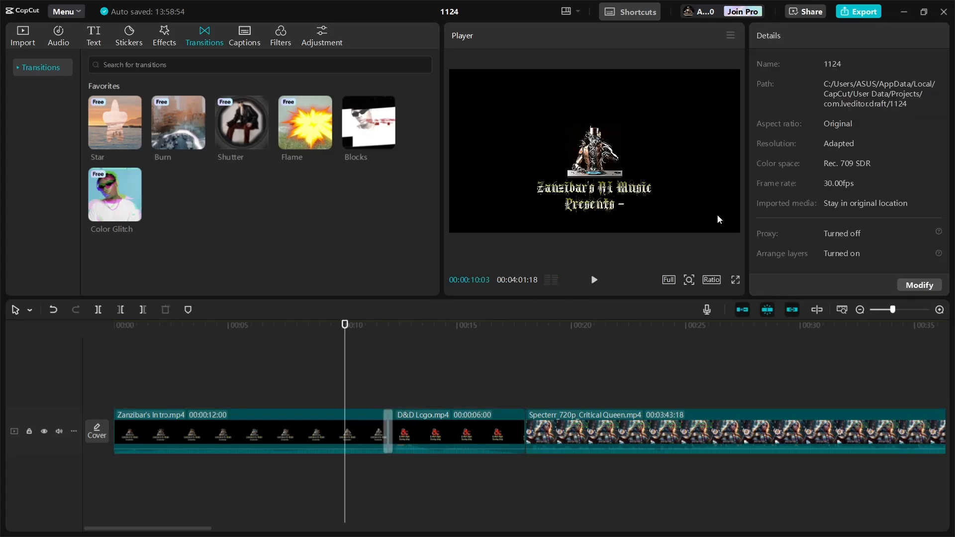
{"action": "left_click", "coordinate": [388, 421]}
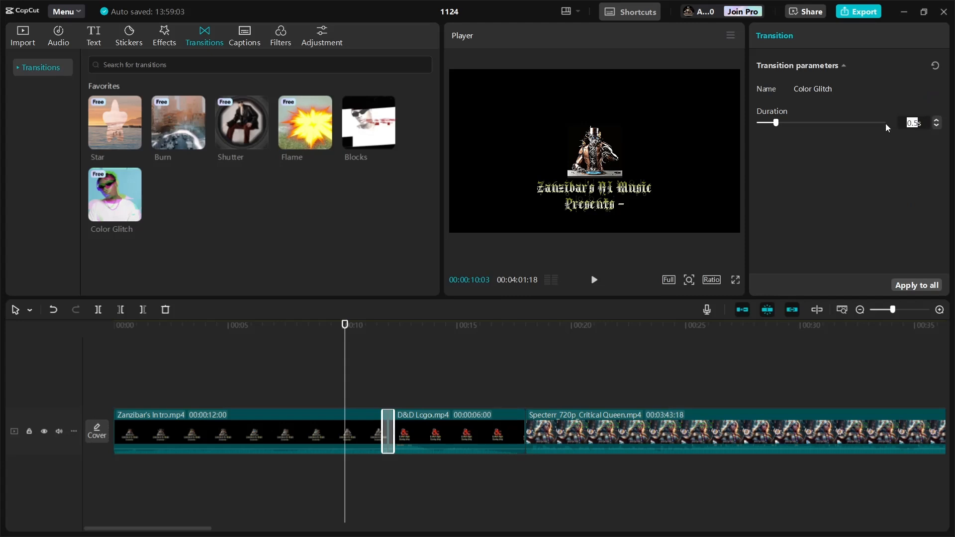
{"action": "type", "text": "2s"}
{"action": "key", "text": "Return"}
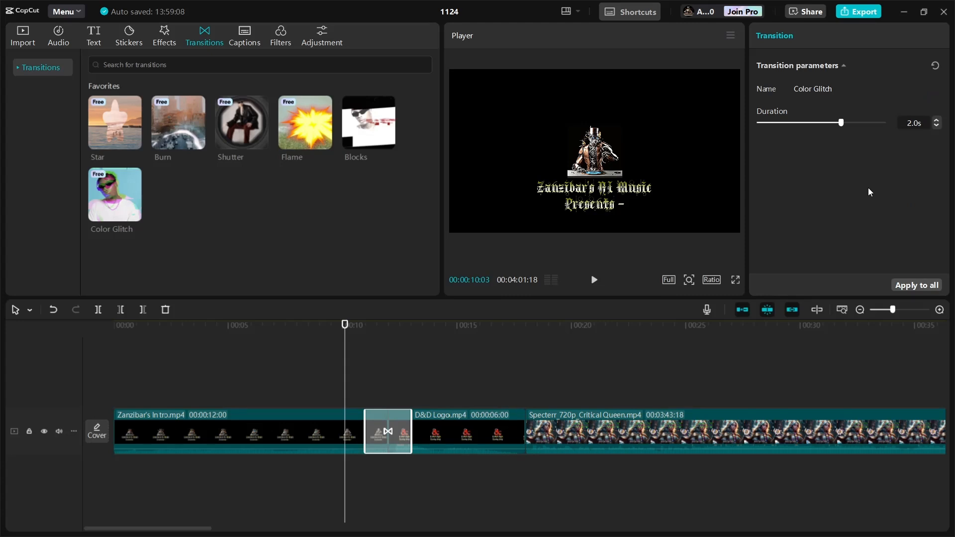
{"action": "left_click", "coordinate": [594, 280]}
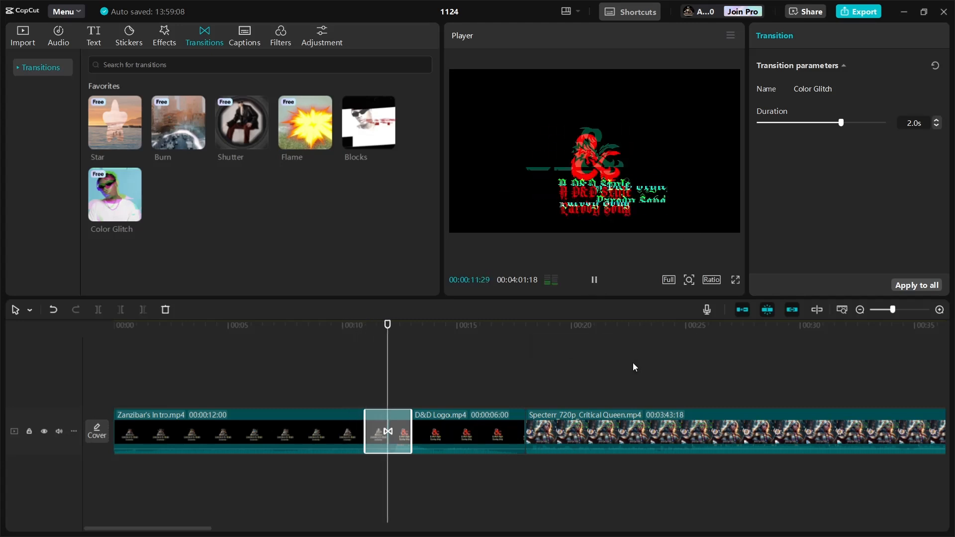
{"action": "left_click", "coordinate": [594, 280]}
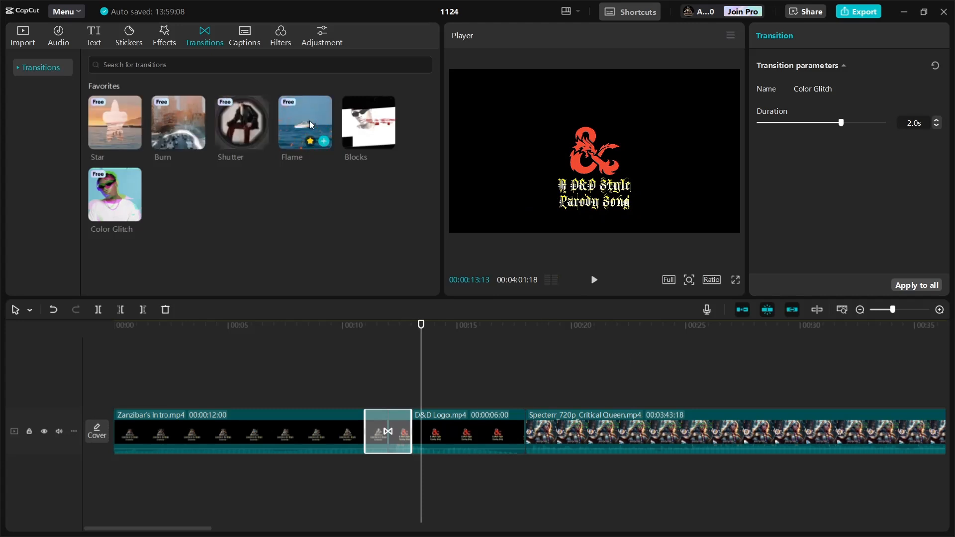
- Add a Flame transition between the D&D Logo clip and the Critical Queen video, with a 2 second duration
{"action": "left_click_drag", "start_coordinate": [309, 120], "coordinate": [479, 354]}
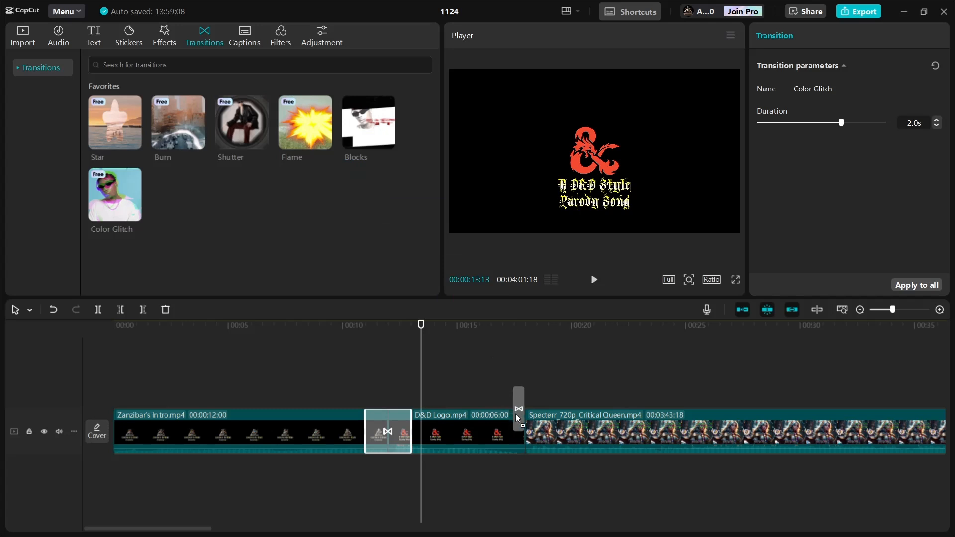
{"action": "left_click_drag", "start_coordinate": [519, 428], "coordinate": [520, 428]}
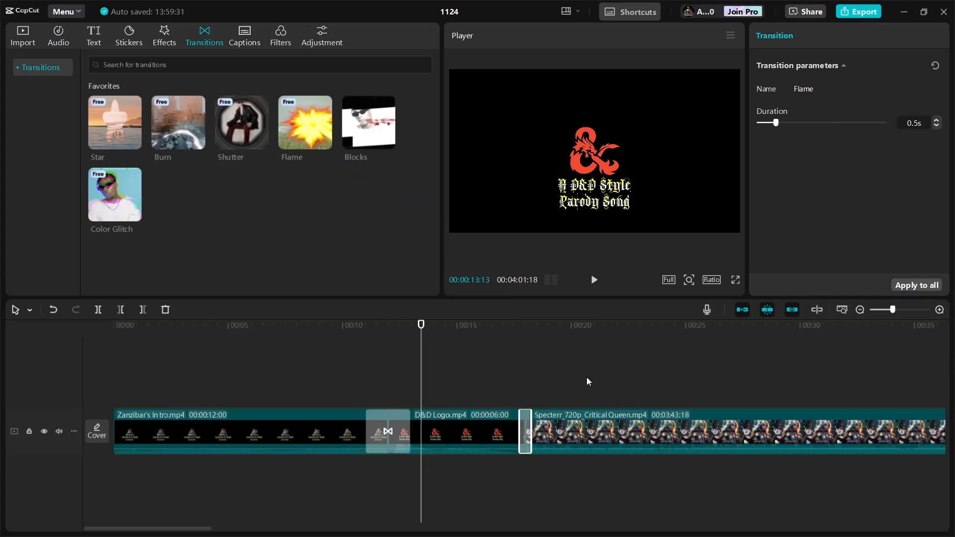
{"action": "left_click_drag", "start_coordinate": [918, 123], "coordinate": [896, 125]}
{"action": "type", "text": "2s"}
{"action": "key", "text": "Return"}
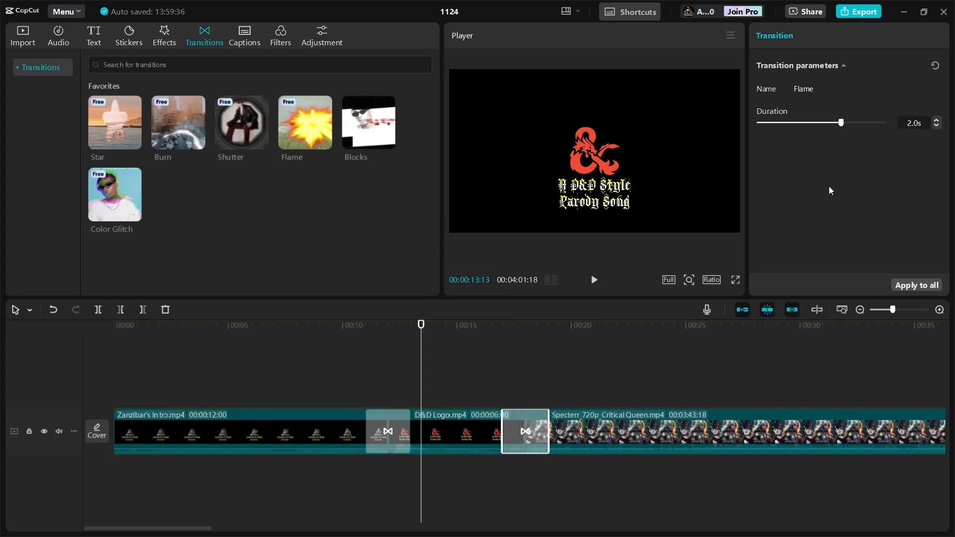
- Play back the Flame transition between the D&D Logo clip and the Critical Queen video in the preview
{"action": "left_click", "coordinate": [489, 366]}
{"action": "left_click", "coordinate": [593, 280]}
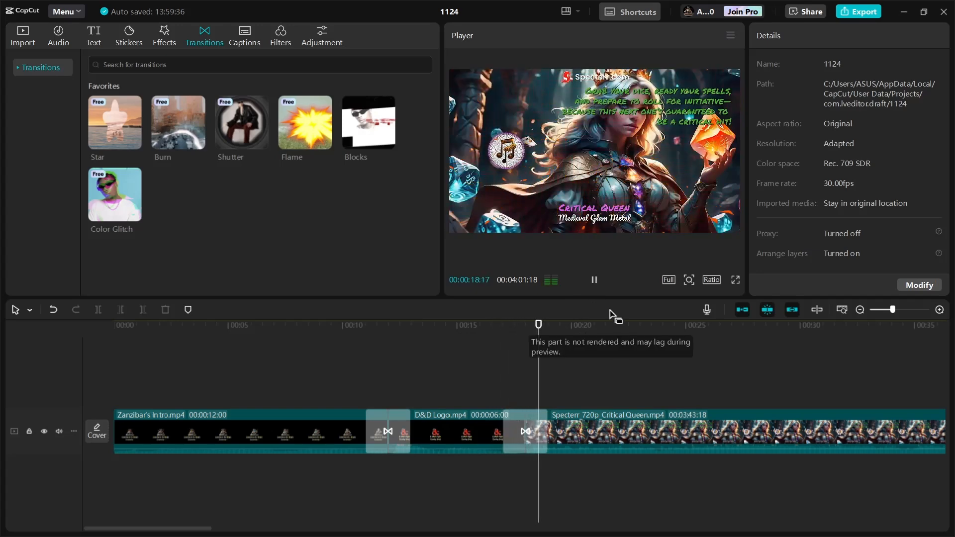
{"action": "left_click", "coordinate": [593, 280]}
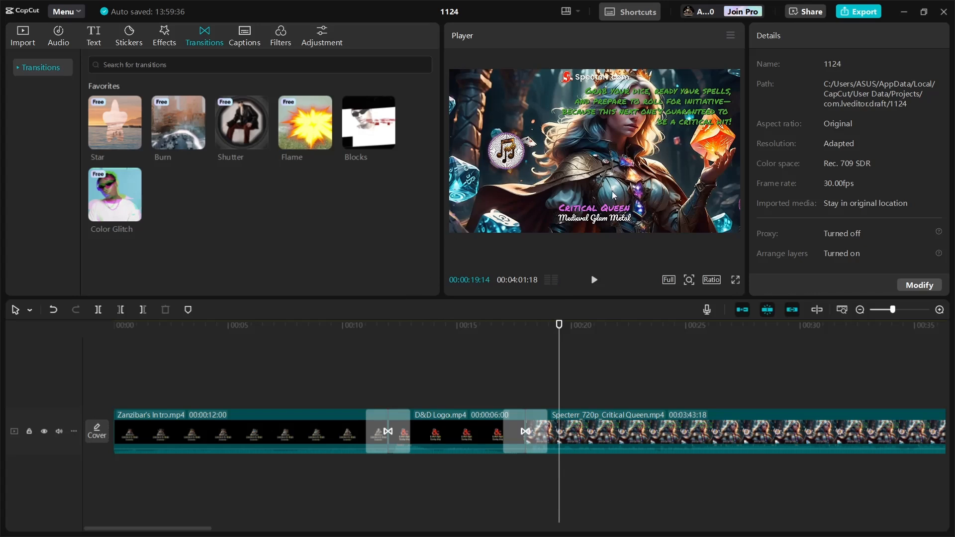
- Search the video effects for 'fantasy border' and preview the Butterfly Dream effect
{"action": "left_click", "coordinate": [231, 60]}
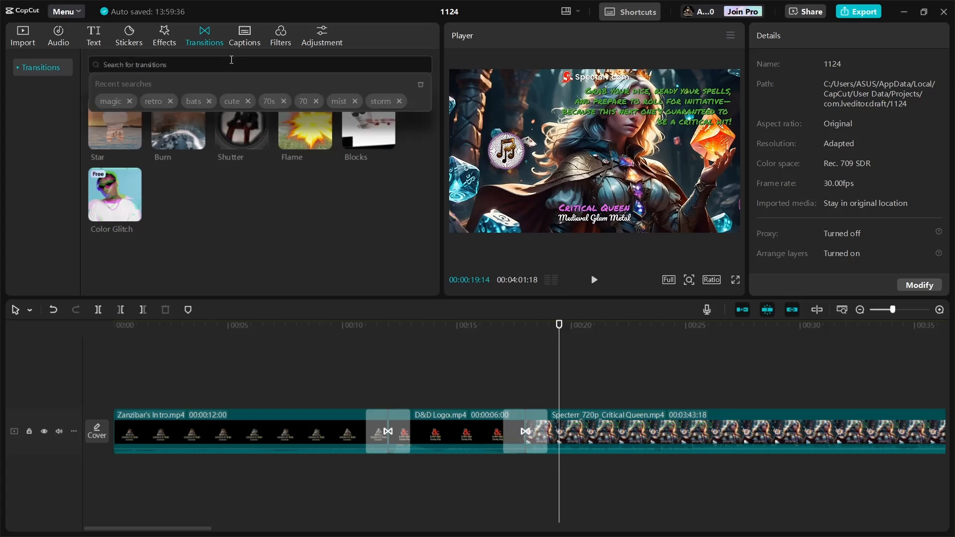
{"action": "left_click", "coordinate": [165, 35]}
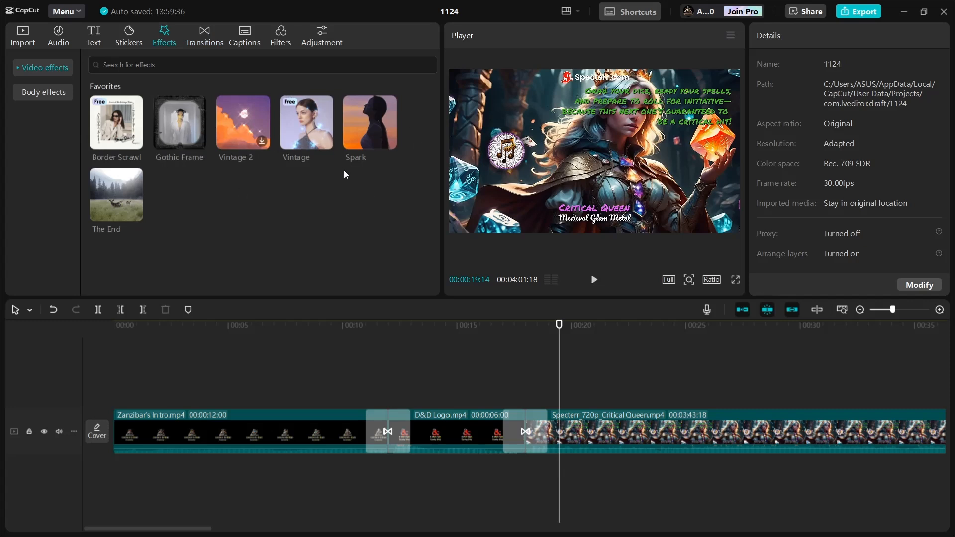
{"action": "mouse_move", "coordinate": [140, 211]}
{"action": "left_click", "coordinate": [144, 65]}
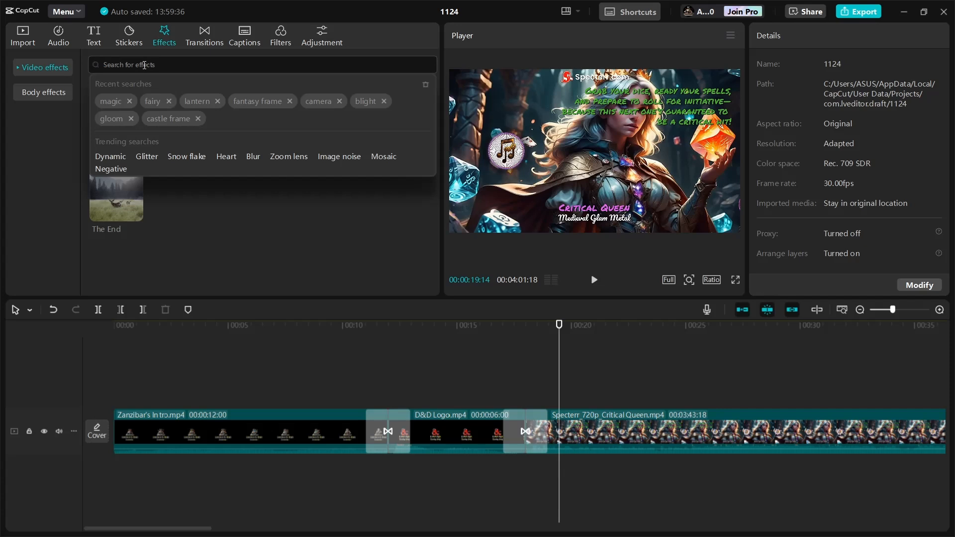
{"action": "type", "text": "fantasy"}
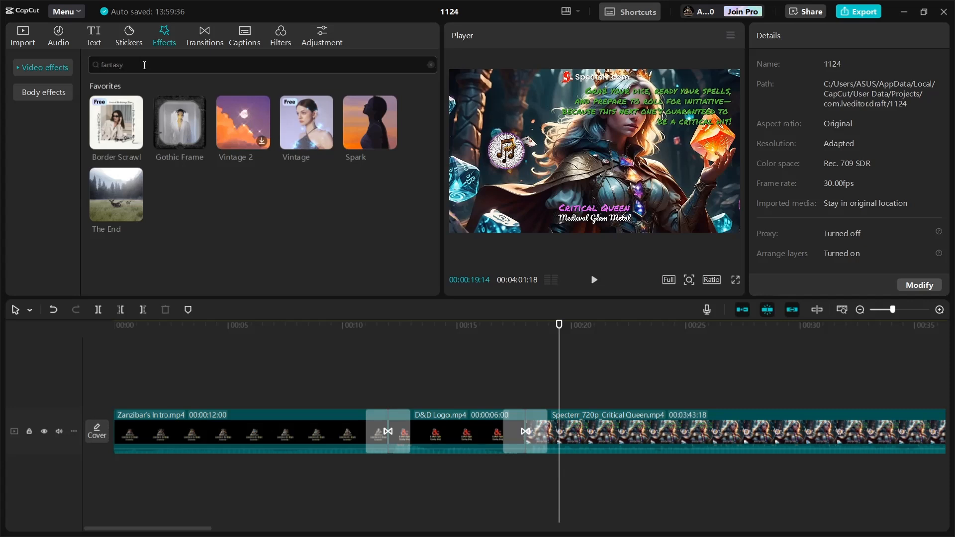
{"action": "type", "text": "er"}
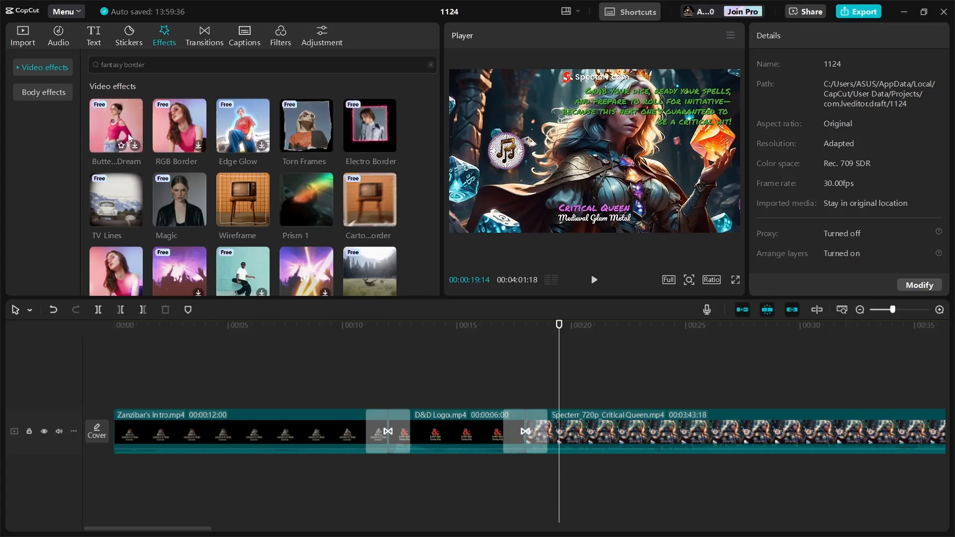
{"action": "left_click", "coordinate": [127, 133]}
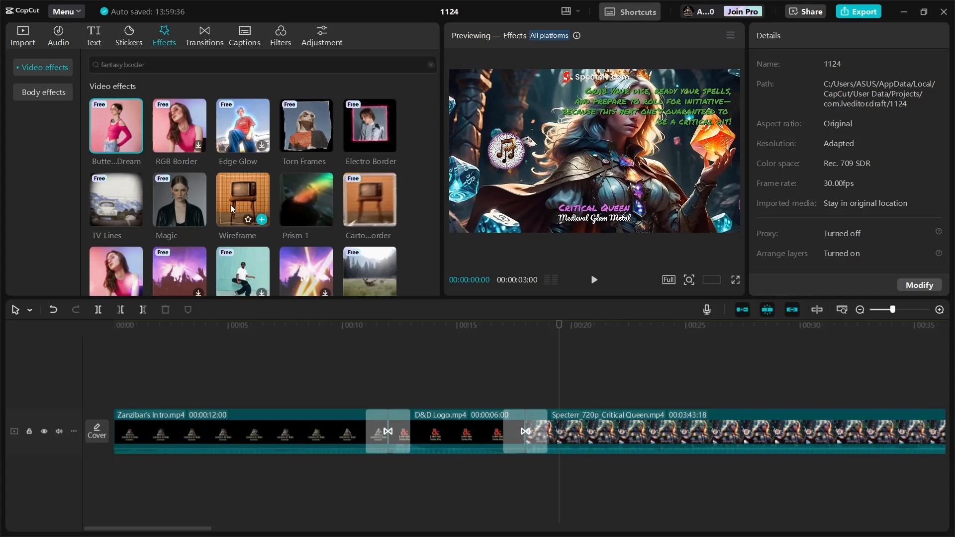
{"action": "scroll", "coordinate": [276, 195], "scroll_direction": "down", "scroll_amount": 3}
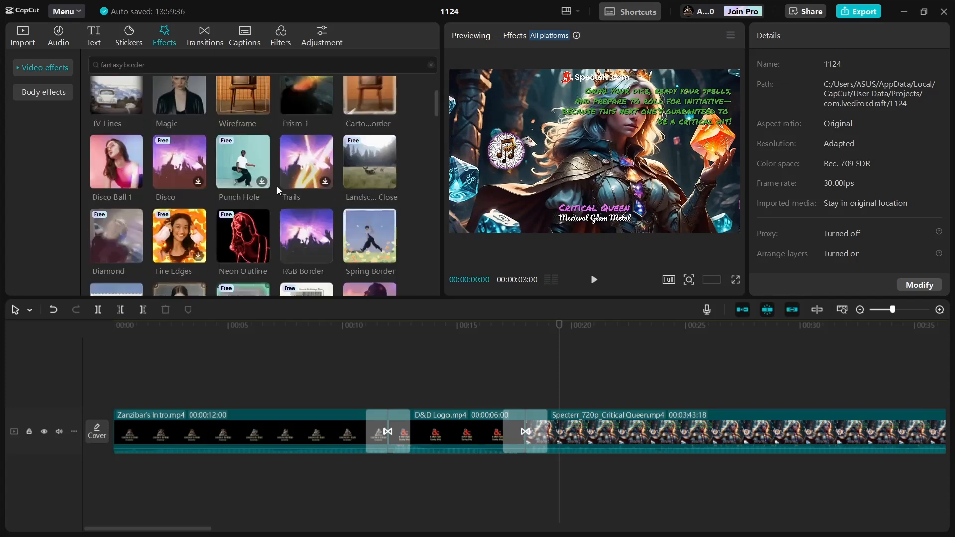
{"action": "scroll", "coordinate": [273, 184], "scroll_direction": "up", "scroll_amount": 3}
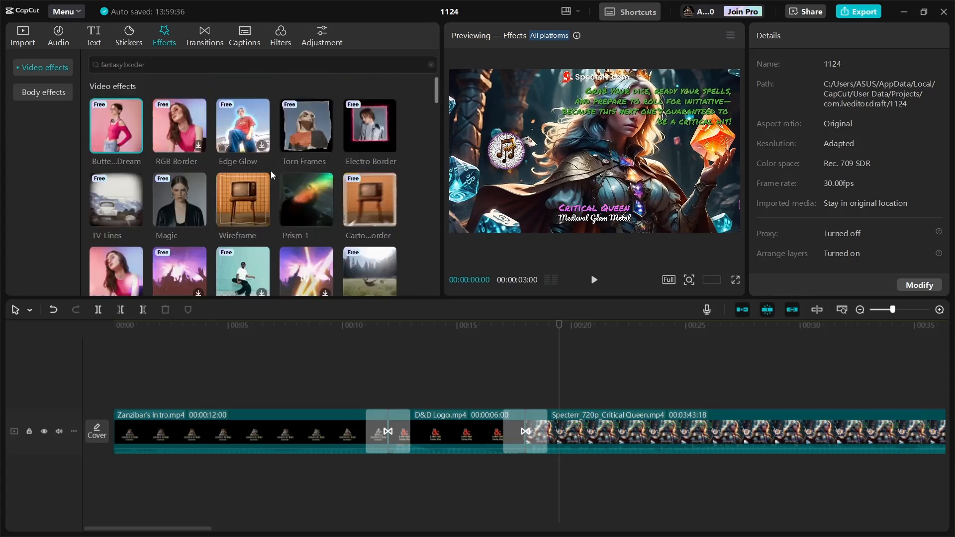
- Search the video effects for 'led' and add the LED effect above the start of the Critical Queen video
{"action": "double_click", "coordinate": [172, 55]}
{"action": "key", "text": "BackSpace"}
{"action": "key", "text": "BackSpace"}
{"action": "key", "text": "BackSpace"}
{"action": "key", "text": "BackSpace"}
{"action": "key", "text": "BackSpace"}
{"action": "key", "text": "BackSpace"}
{"action": "key", "text": "BackSpace"}
{"action": "key", "text": "BackSpace"}
{"action": "key", "text": "BackSpace"}
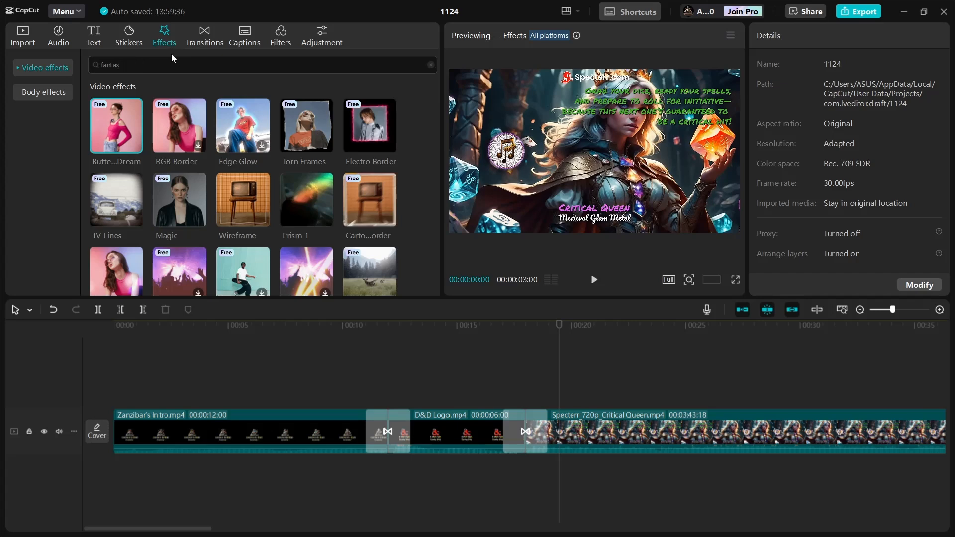
{"action": "type", "text": "led"}
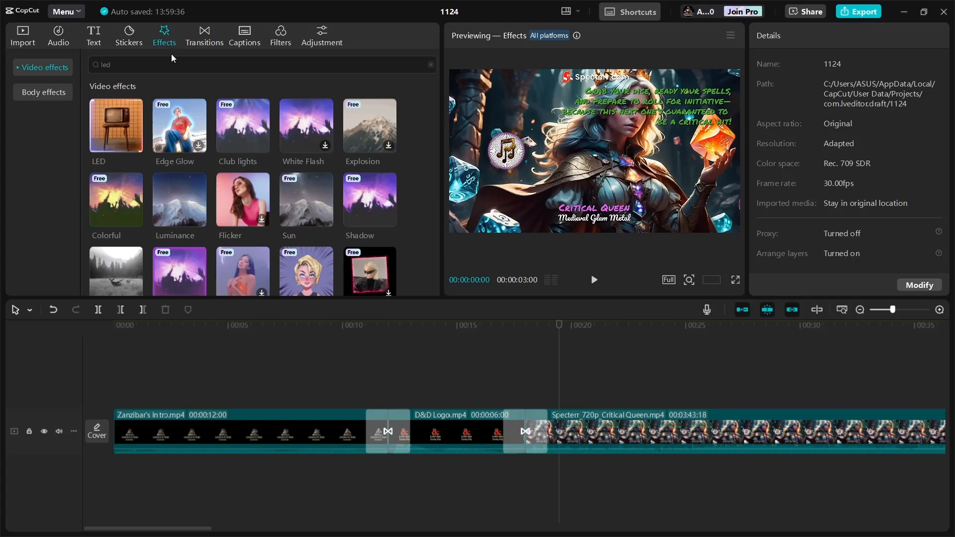
{"action": "left_click", "coordinate": [105, 130]}
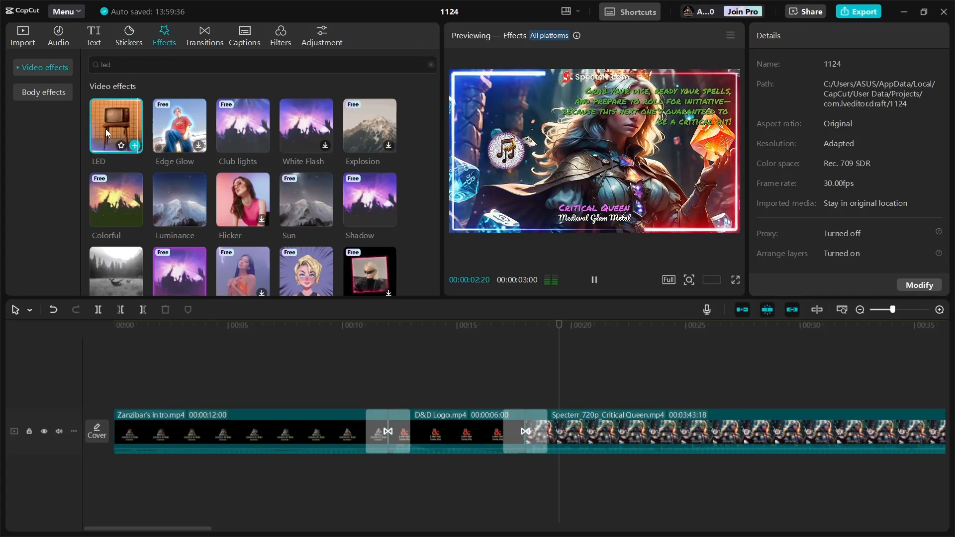
{"action": "left_click_drag", "start_coordinate": [106, 129], "coordinate": [508, 397]}
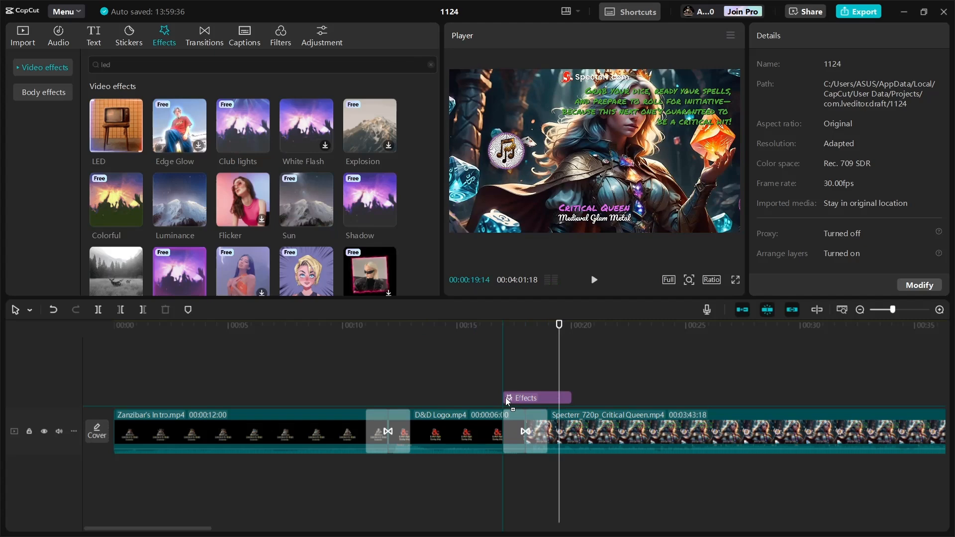
- Extend the LED effect so it spans the rest of the Critical Queen video
{"action": "left_click", "coordinate": [576, 400]}
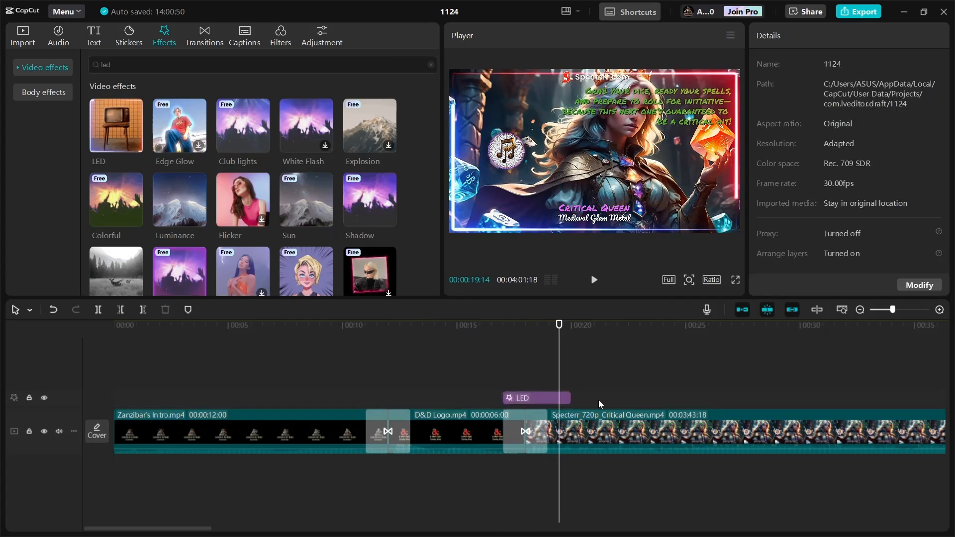
{"action": "left_click", "coordinate": [598, 400]}
{"action": "left_click", "coordinate": [540, 380]}
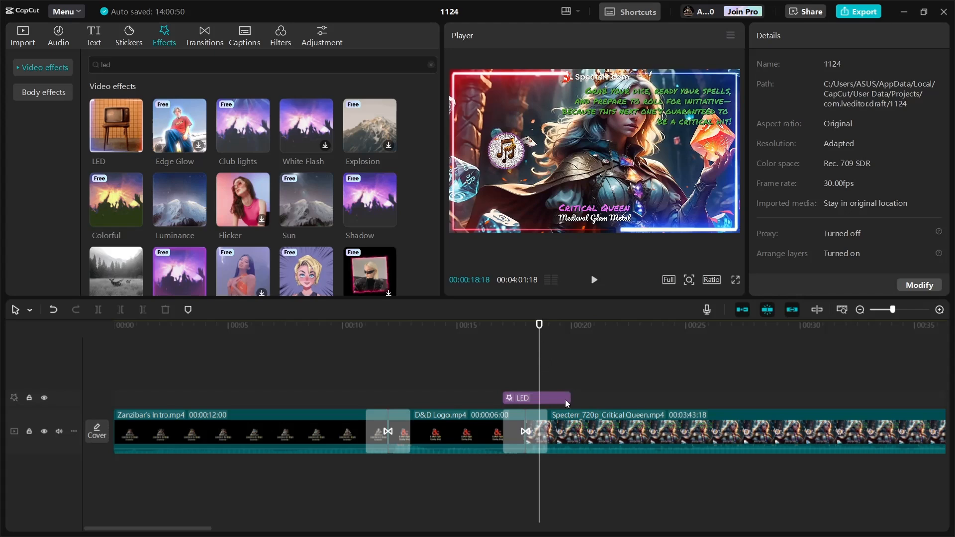
{"action": "left_click_drag", "start_coordinate": [568, 398], "coordinate": [270, 396]}
{"action": "left_click_drag", "start_coordinate": [899, 530], "coordinate": [157, 528]}
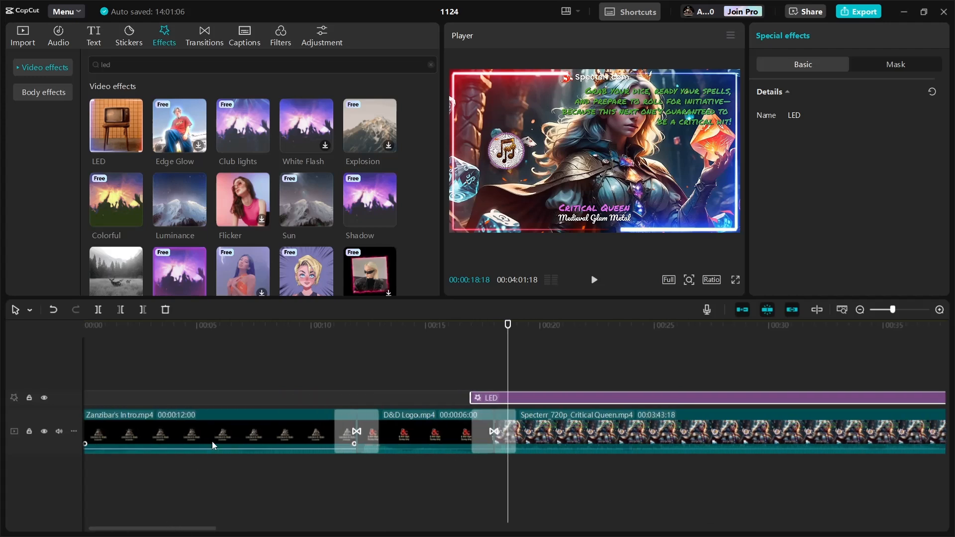
- Play back the LED effect on the Critical Queen video in the preview
{"action": "left_click", "coordinate": [422, 358]}
{"action": "left_click", "coordinate": [596, 279]}
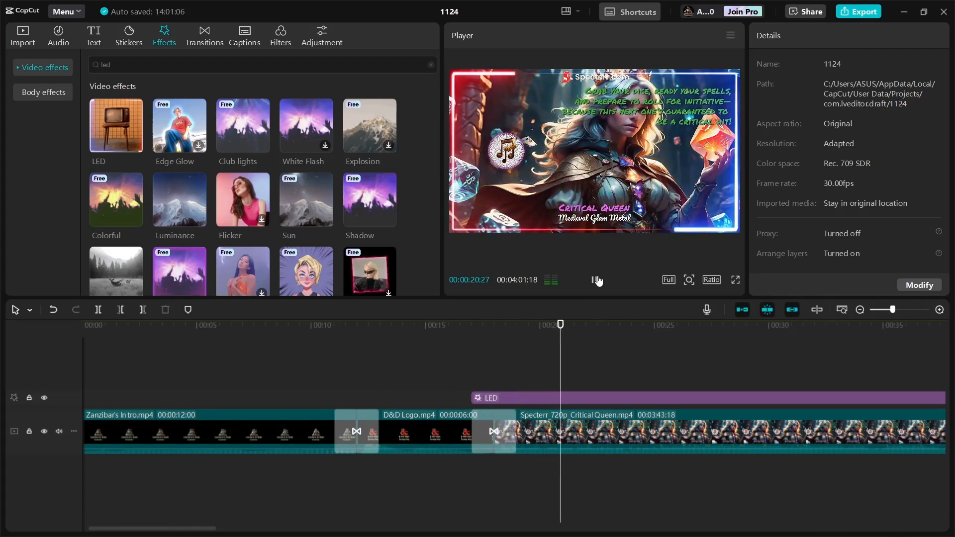
{"action": "left_click", "coordinate": [596, 280]}
{"action": "left_click", "coordinate": [418, 360]}
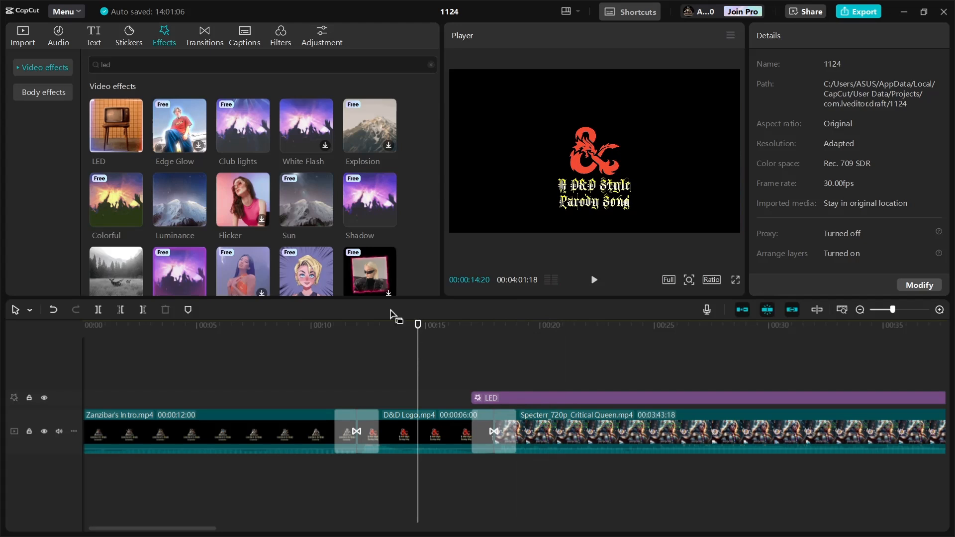
- Add the Club lights effect at the start of the Critical Queen video on a track above LED
{"action": "left_click", "coordinate": [226, 130]}
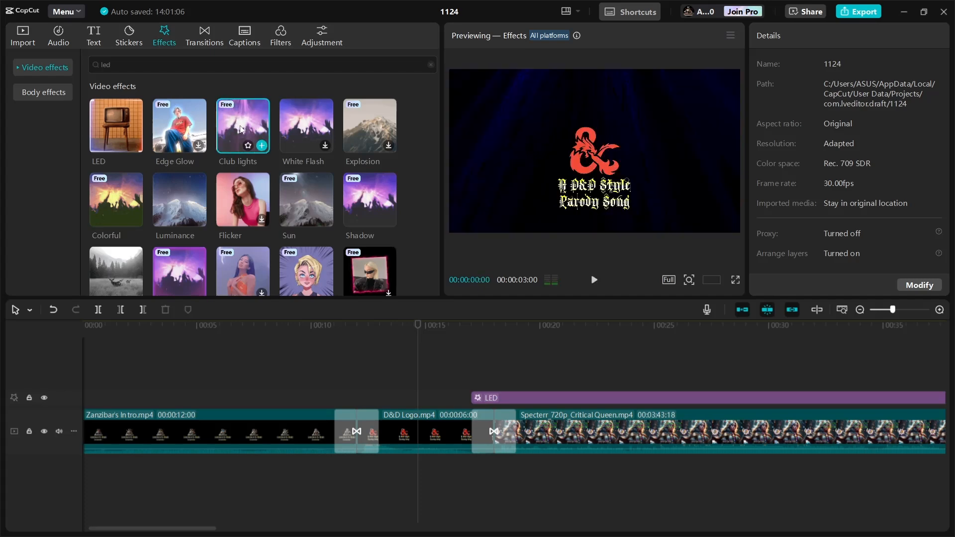
{"action": "left_click_drag", "start_coordinate": [239, 129], "coordinate": [473, 412]}
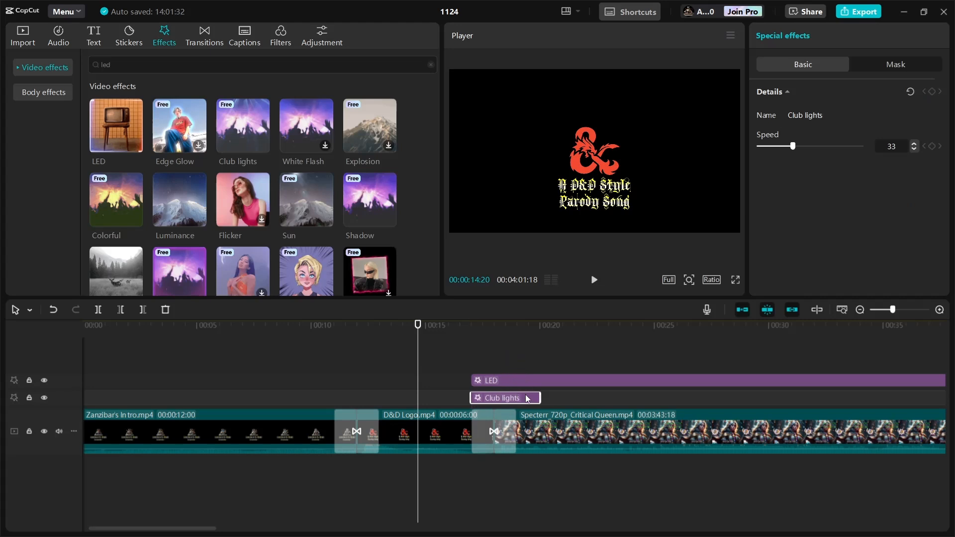
{"action": "left_click_drag", "start_coordinate": [528, 394], "coordinate": [526, 359]}
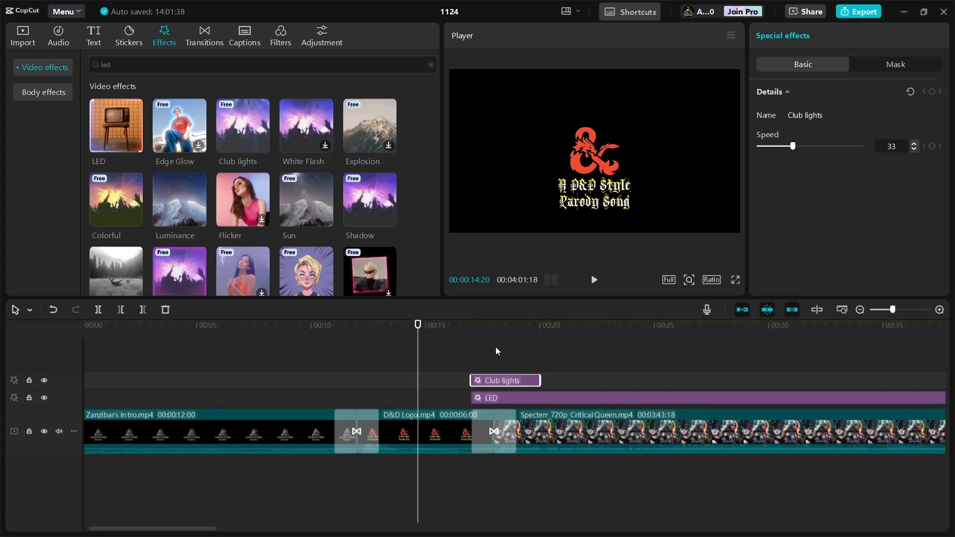
- Play back the Club lights and LED effects together in the preview
{"action": "left_click", "coordinate": [593, 280]}
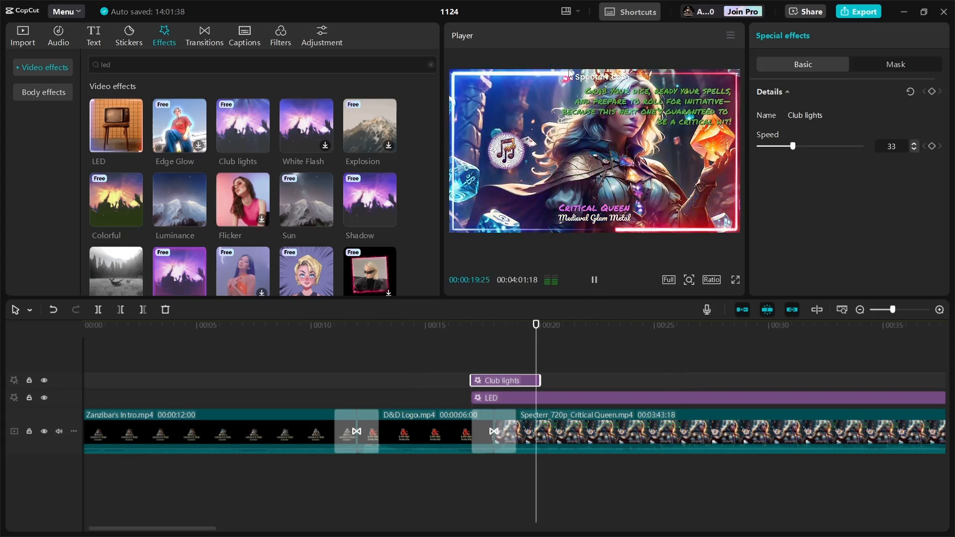
{"action": "left_click", "coordinate": [593, 280]}
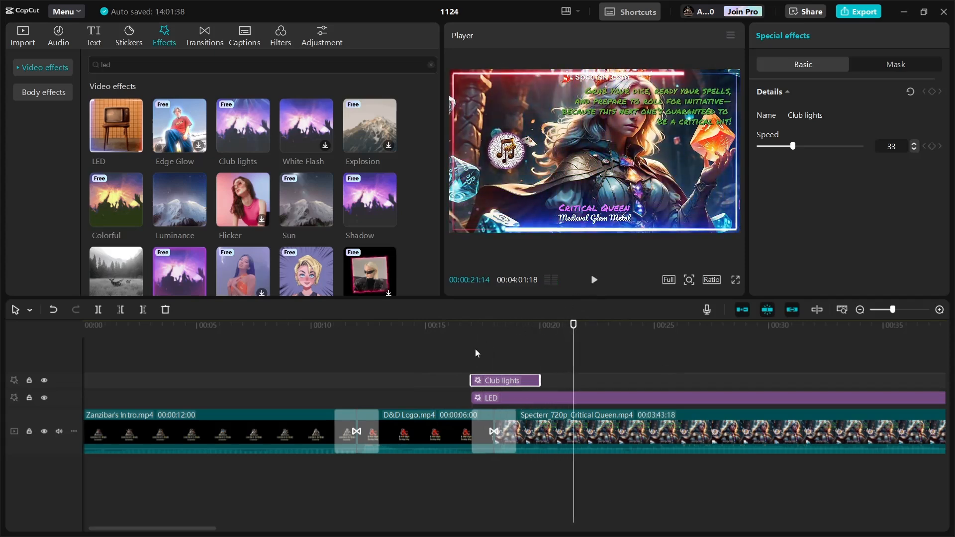
{"action": "left_click", "coordinate": [454, 360]}
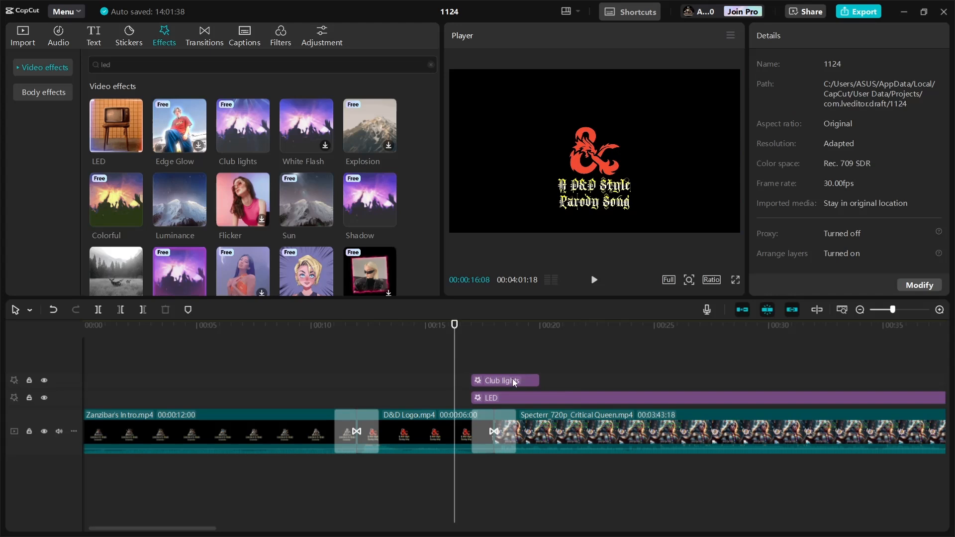
- Extend the Club lights effect to the end of the Critical Queen video
{"action": "left_click_drag", "start_coordinate": [515, 380], "coordinate": [835, 409]}
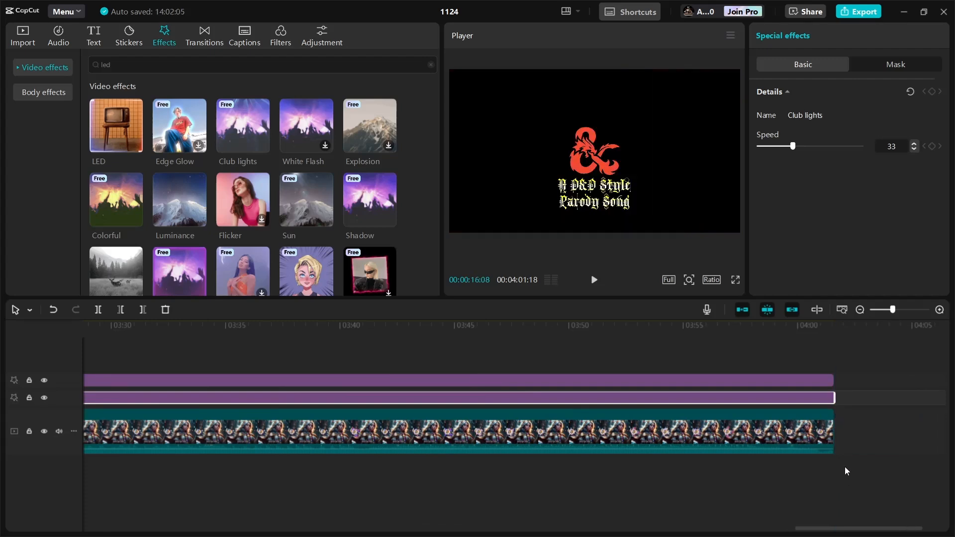
{"action": "left_click", "coordinate": [853, 490]}
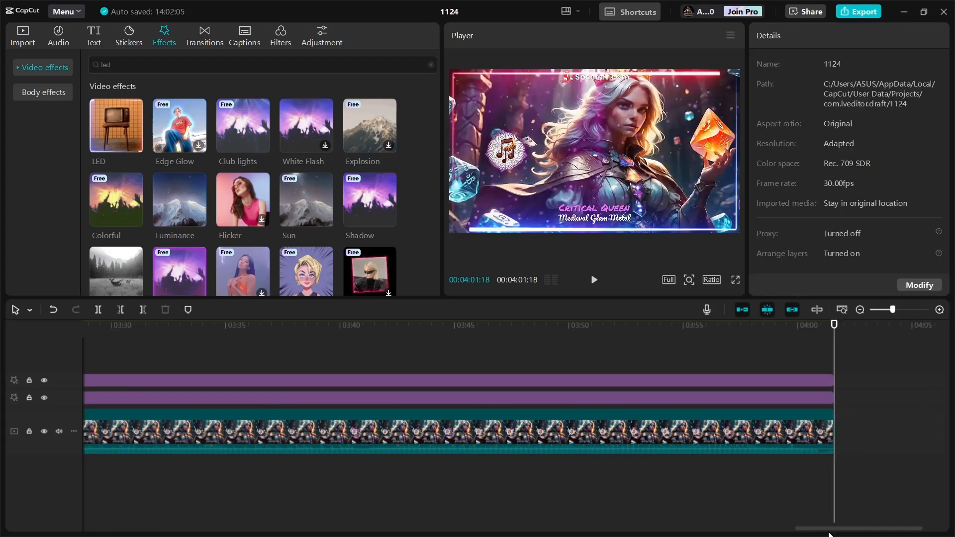
{"action": "left_click_drag", "start_coordinate": [822, 531], "coordinate": [303, 518]}
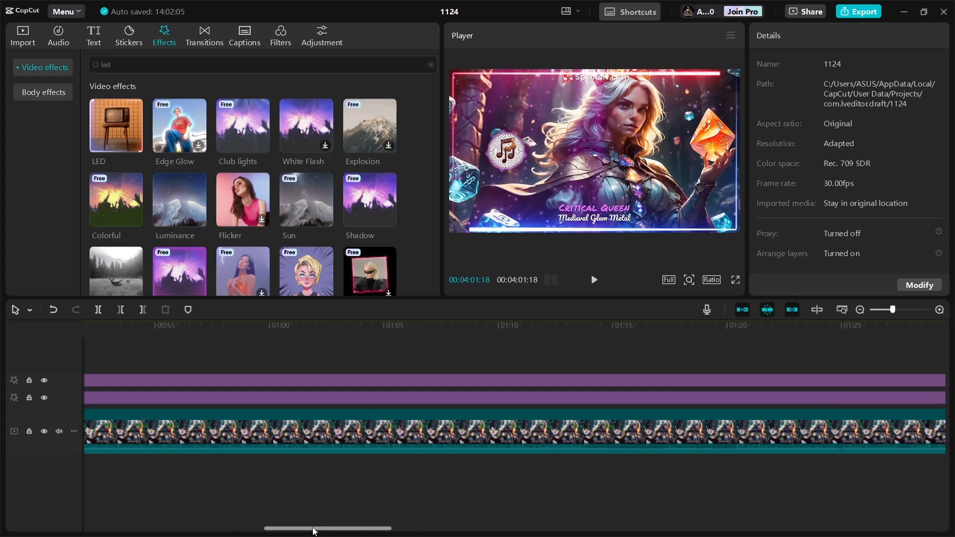
{"action": "left_click_drag", "start_coordinate": [313, 528], "coordinate": [173, 514]}
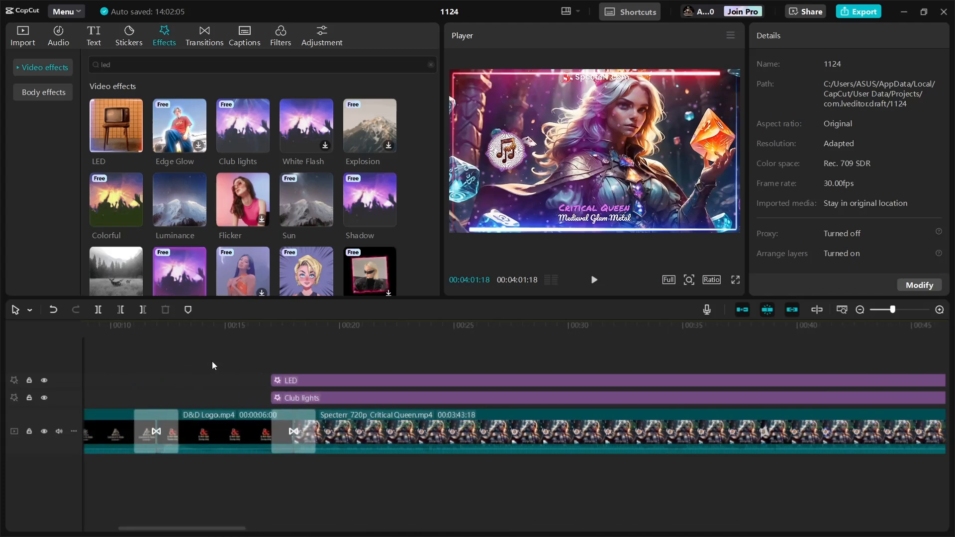
- Play back the start of the Critical Queen video with both effects in the preview
{"action": "left_click", "coordinate": [260, 354]}
{"action": "left_click", "coordinate": [593, 280]}
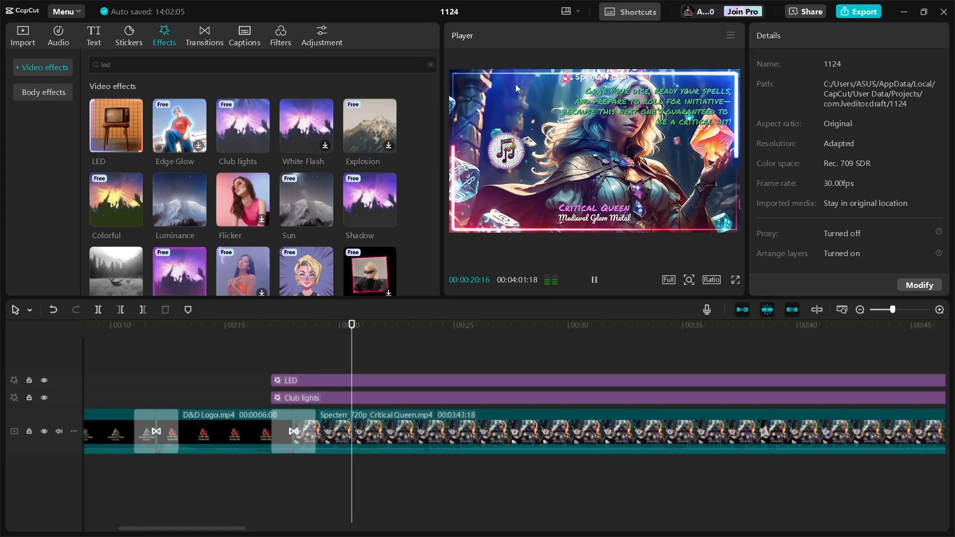
{"action": "left_click", "coordinate": [593, 280]}
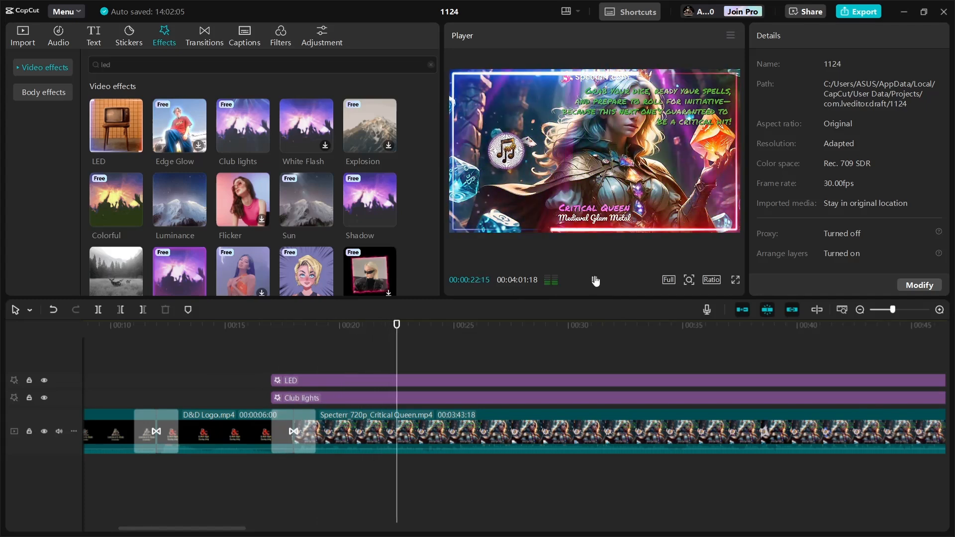
{"action": "left_click", "coordinate": [256, 353]}
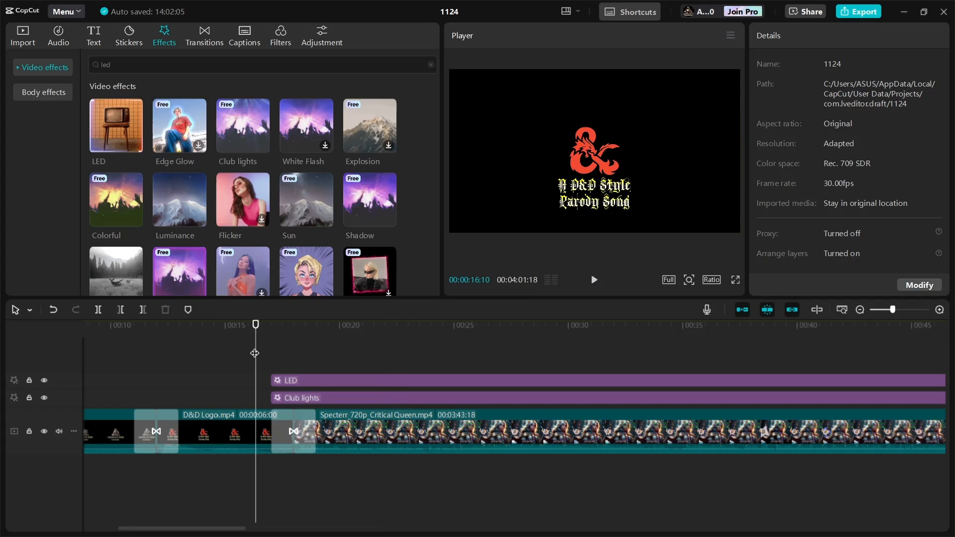
- Search the video effects for 'lantern'
{"action": "double_click", "coordinate": [132, 59]}
{"action": "key", "text": "BackSpace"}
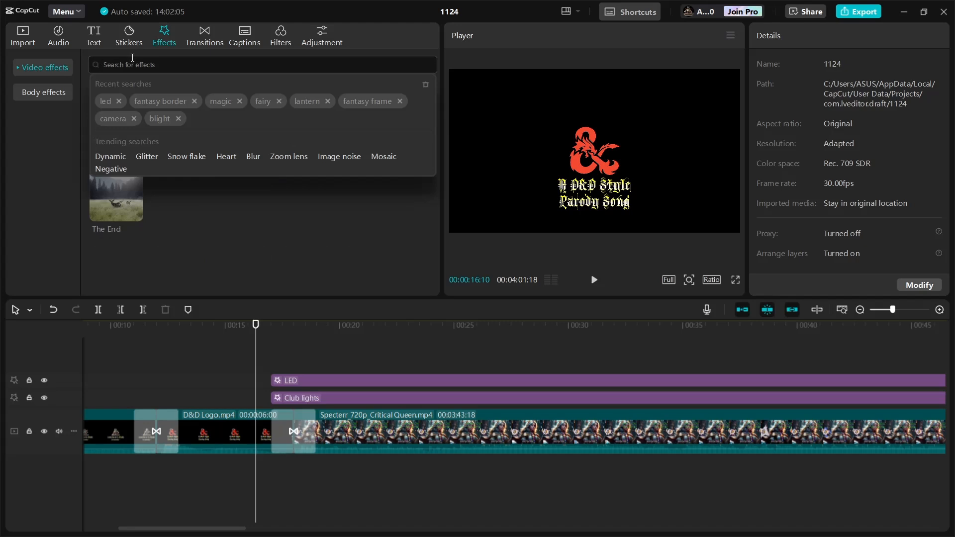
{"action": "type", "text": "lantern"}
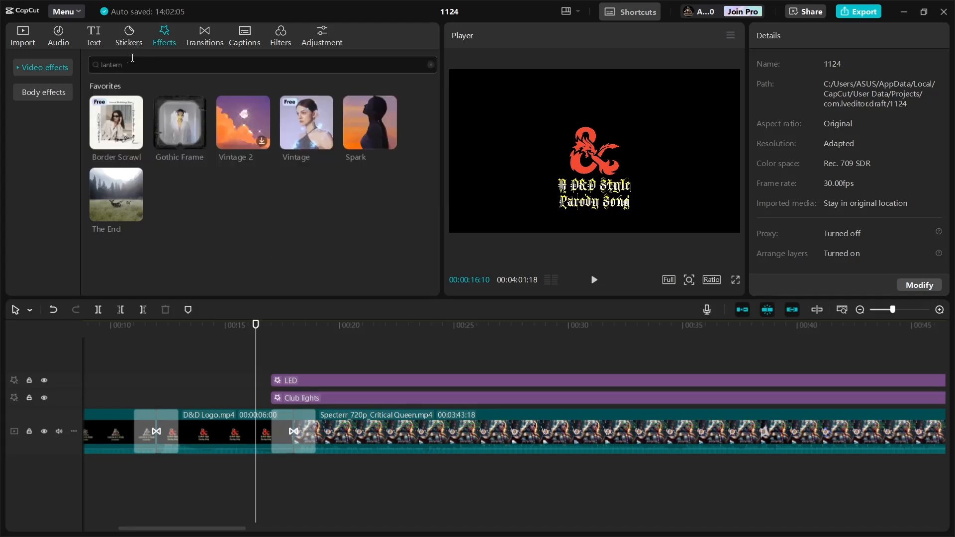
{"action": "key", "text": "Return"}
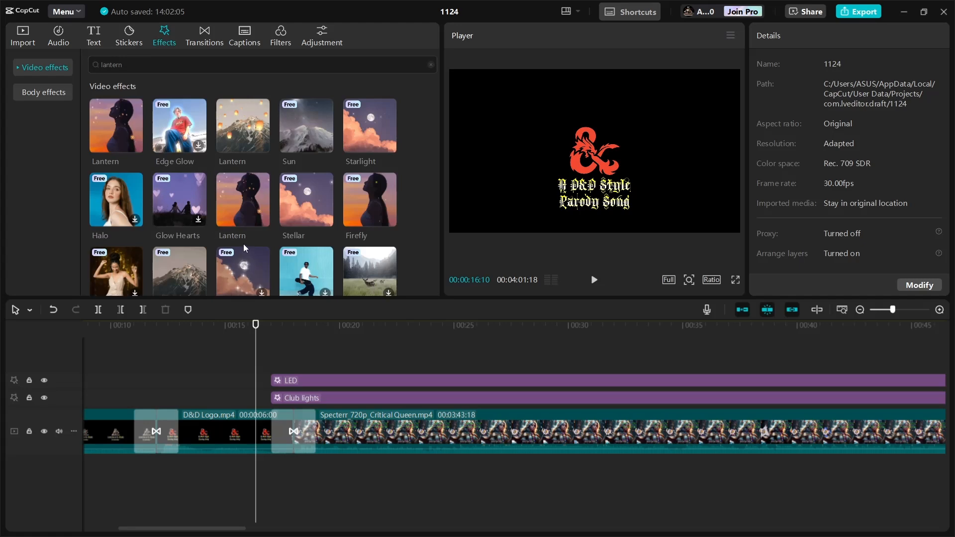
- Preview the Lantern effects and add the first Lantern effect at the start of the Critical Queen video
{"action": "scroll", "coordinate": [244, 244], "scroll_direction": "down", "scroll_amount": 2}
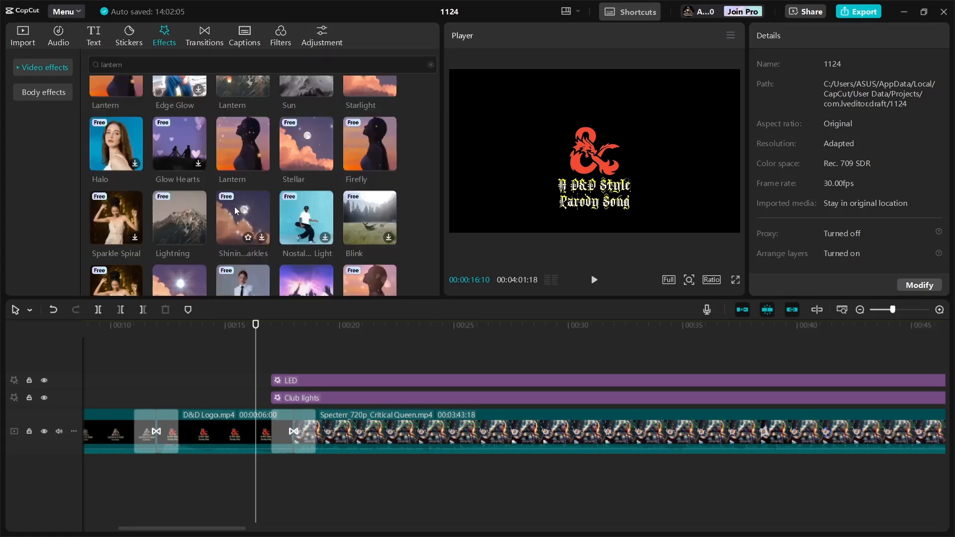
{"action": "scroll", "coordinate": [234, 207], "scroll_direction": "up", "scroll_amount": 2}
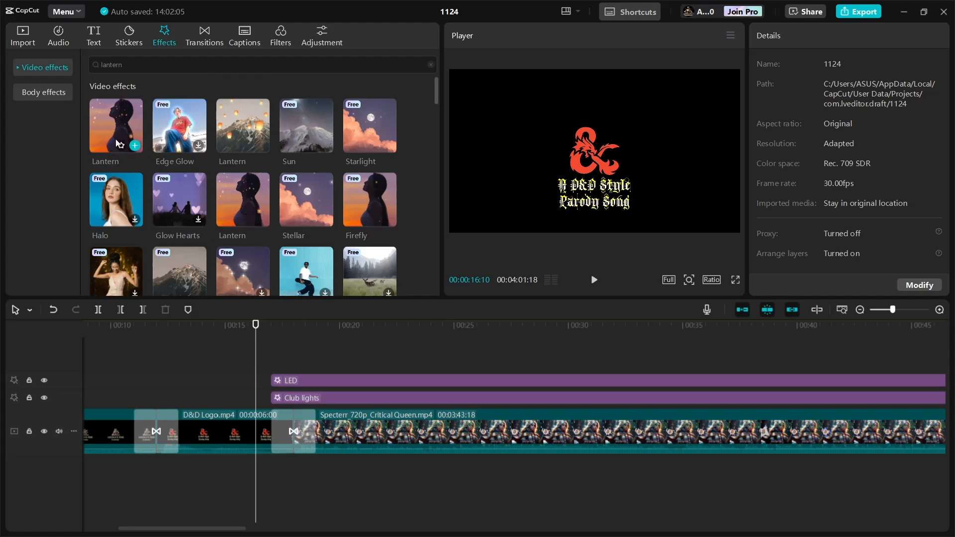
{"action": "left_click", "coordinate": [237, 133]}
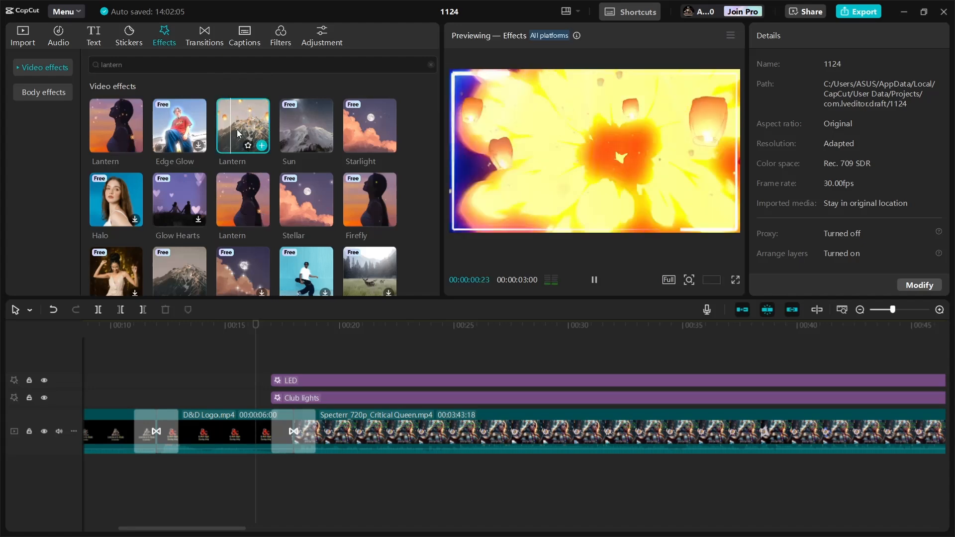
{"action": "left_click", "coordinate": [116, 129]}
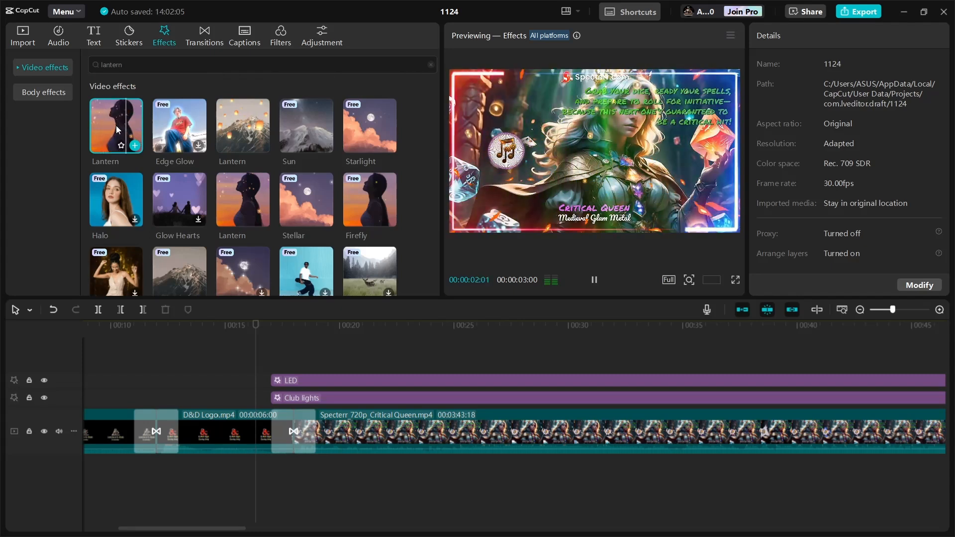
{"action": "left_click_drag", "start_coordinate": [117, 133], "coordinate": [272, 366]}
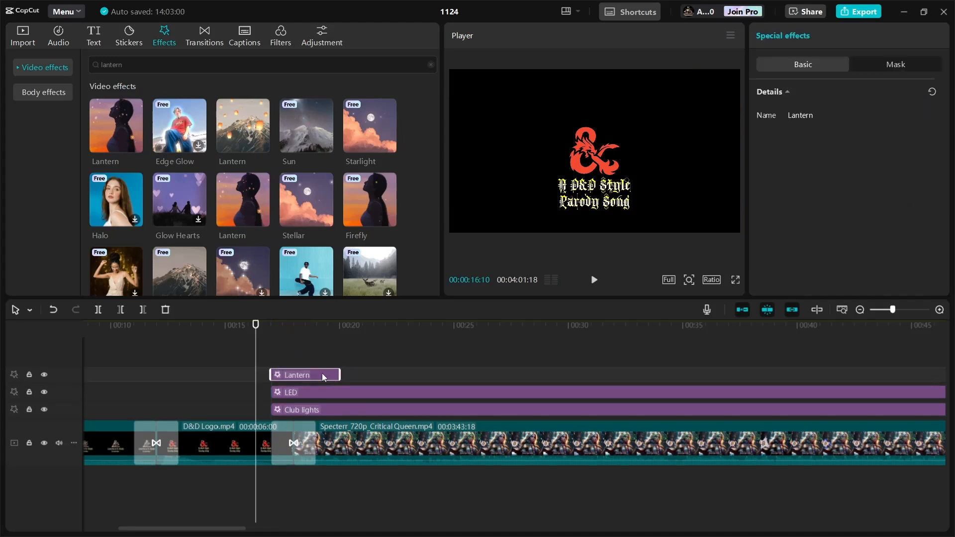
- Move the Lantern effect onto the lowest effect track and extend it to the end of the Critical Queen video
{"action": "left_click_drag", "start_coordinate": [287, 375], "coordinate": [558, 431]}
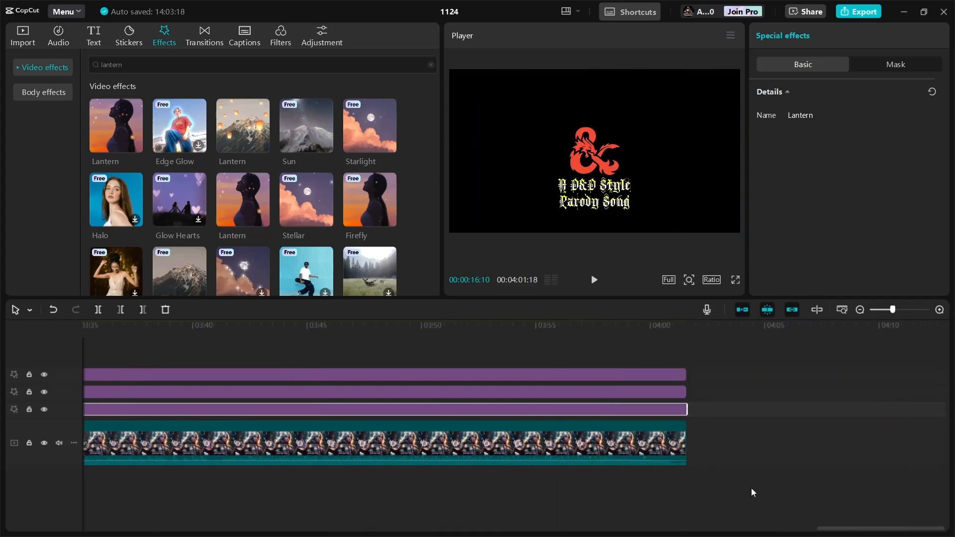
{"action": "left_click_drag", "start_coordinate": [849, 531], "coordinate": [121, 508]}
{"action": "left_click", "coordinate": [325, 380]}
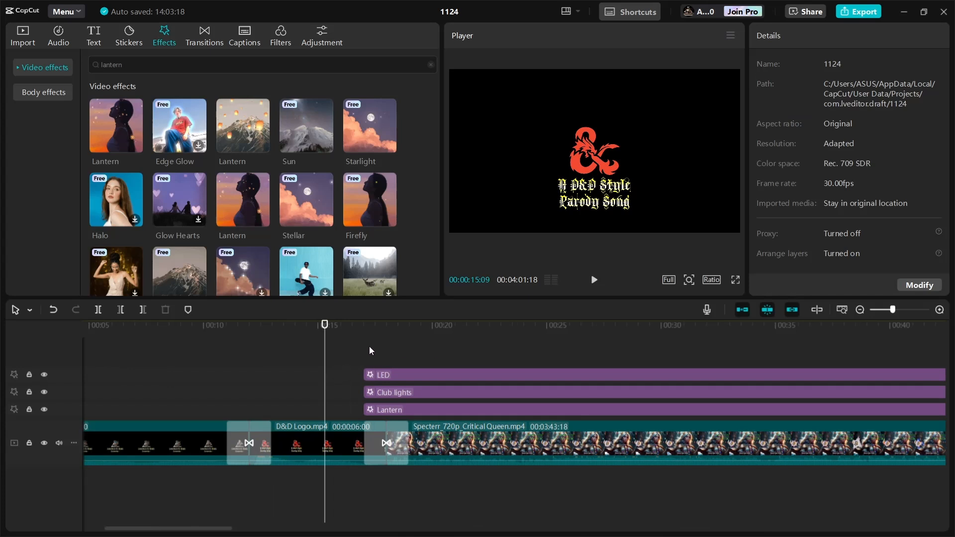
- Play back the start of the Critical Queen video with the Lantern effect added
{"action": "left_click", "coordinate": [594, 279]}
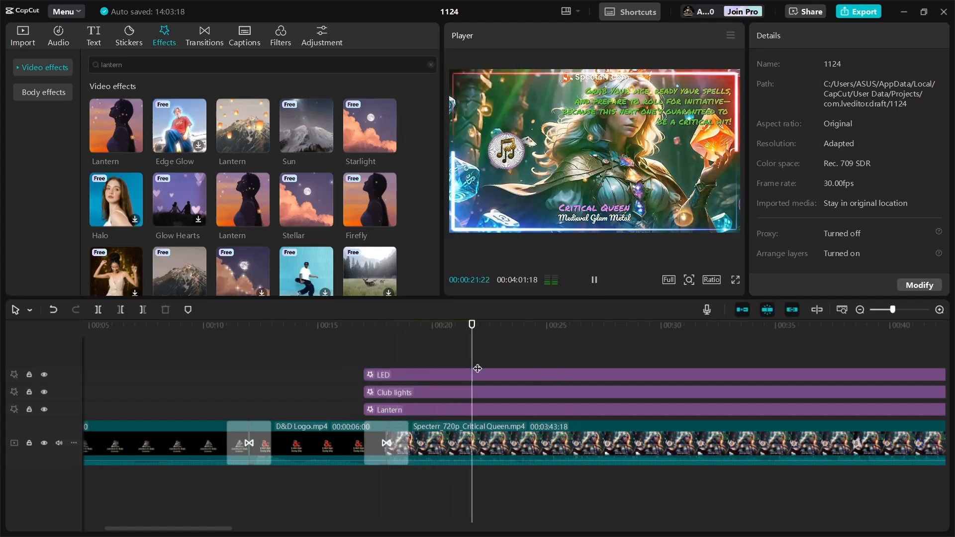
{"action": "left_click", "coordinate": [341, 345]}
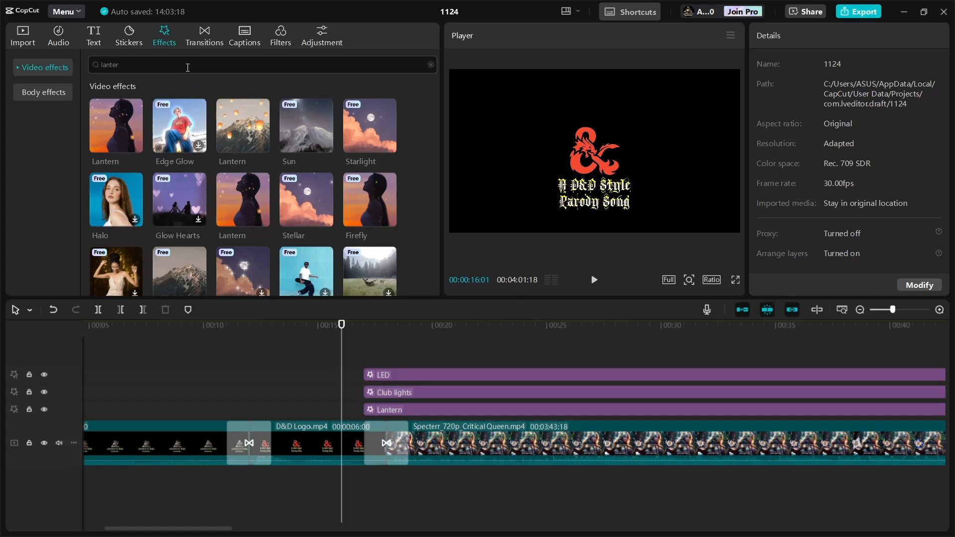
- Search the video effects for 'fairy' and add Fairy Glitter at the start of the Critical Queen video
{"action": "type", "text": "fairy"}
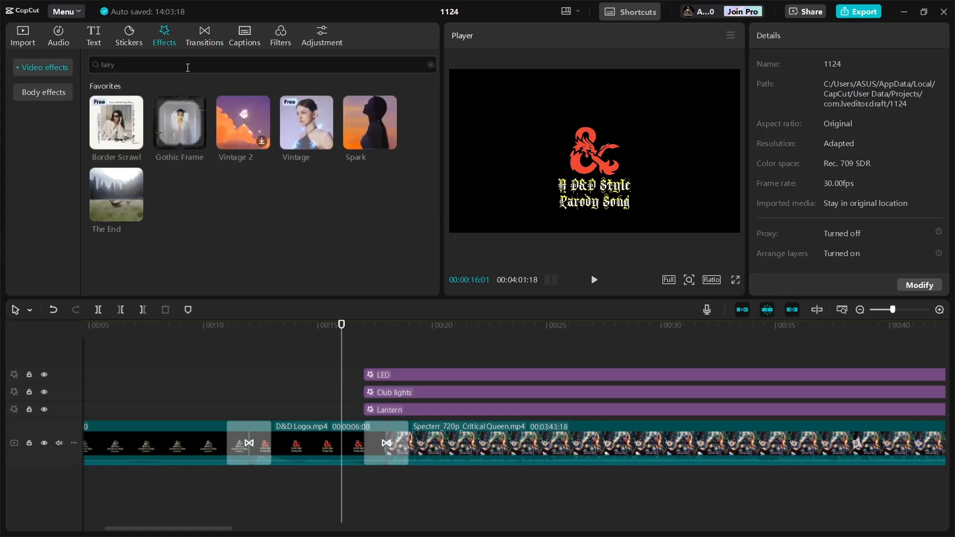
{"action": "key", "text": "Return"}
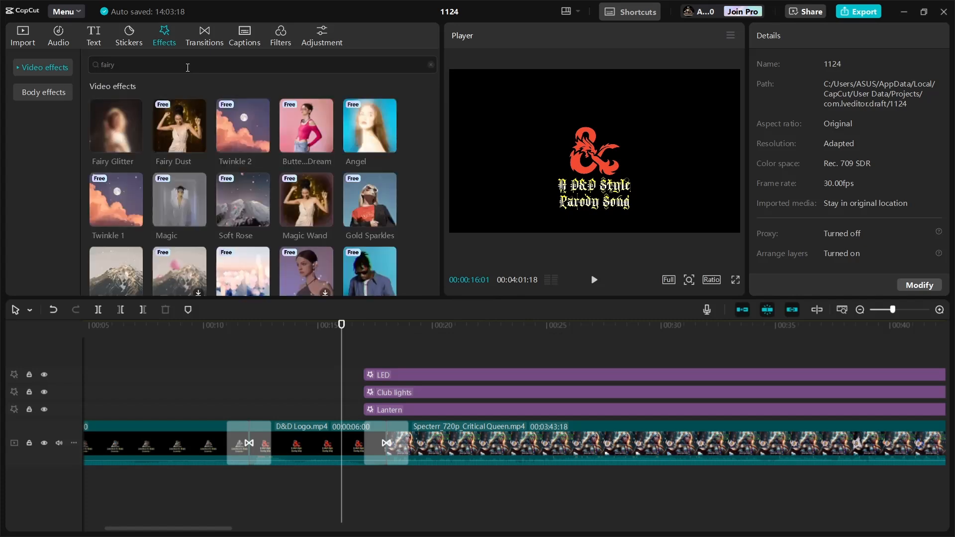
{"action": "mouse_move", "coordinate": [124, 138]}
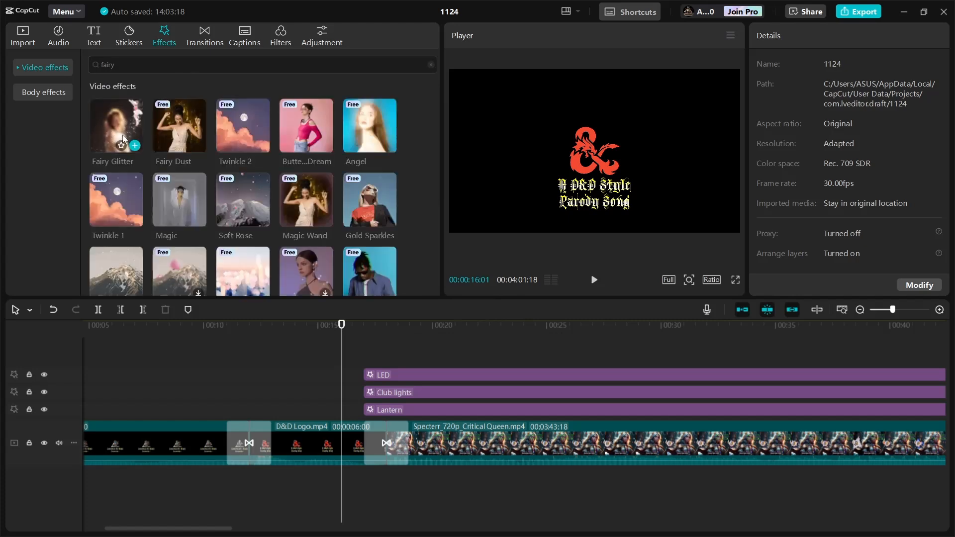
{"action": "left_click_drag", "start_coordinate": [124, 138], "coordinate": [365, 371]}
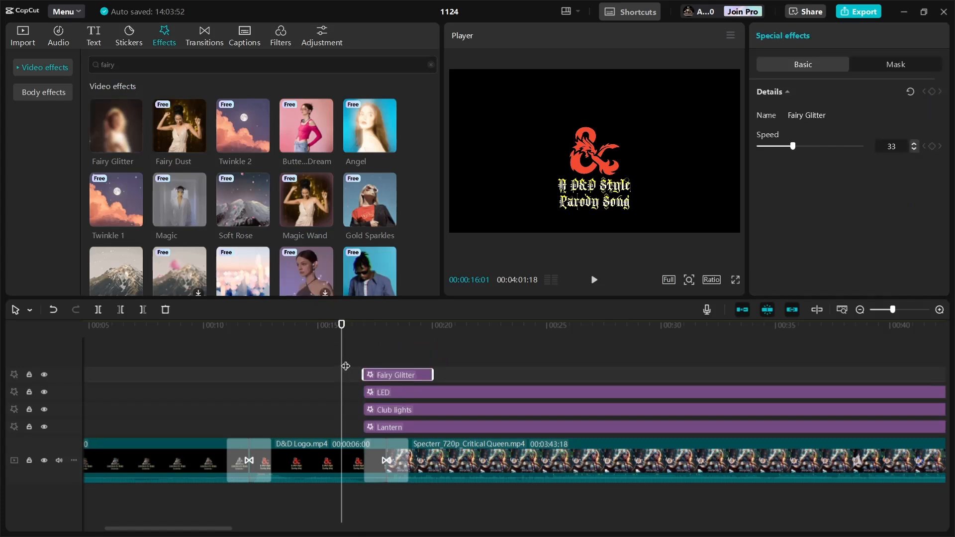
- Preview the Magic Wand effect and add it to the timeline on a new track
{"action": "mouse_move", "coordinate": [244, 214]}
{"action": "mouse_move", "coordinate": [300, 208]}
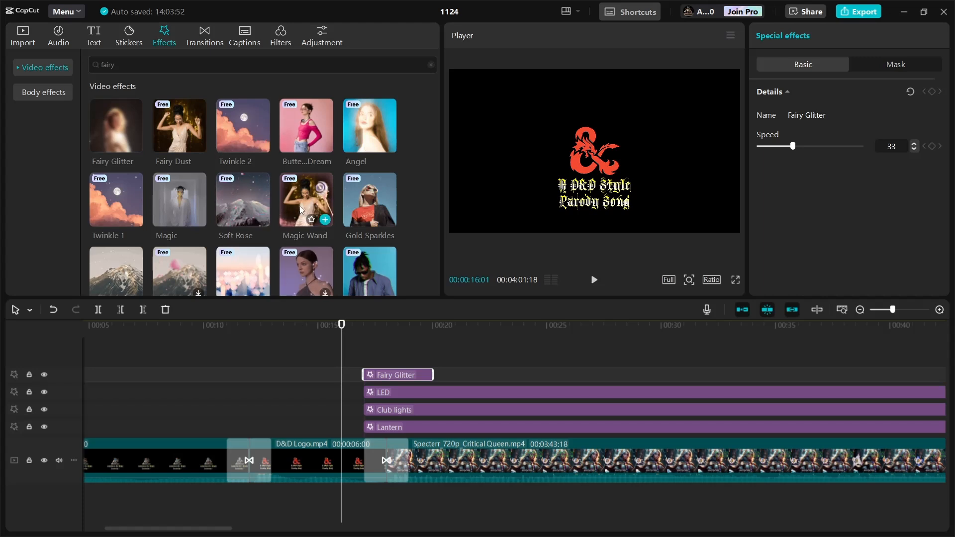
{"action": "left_click", "coordinate": [300, 208]}
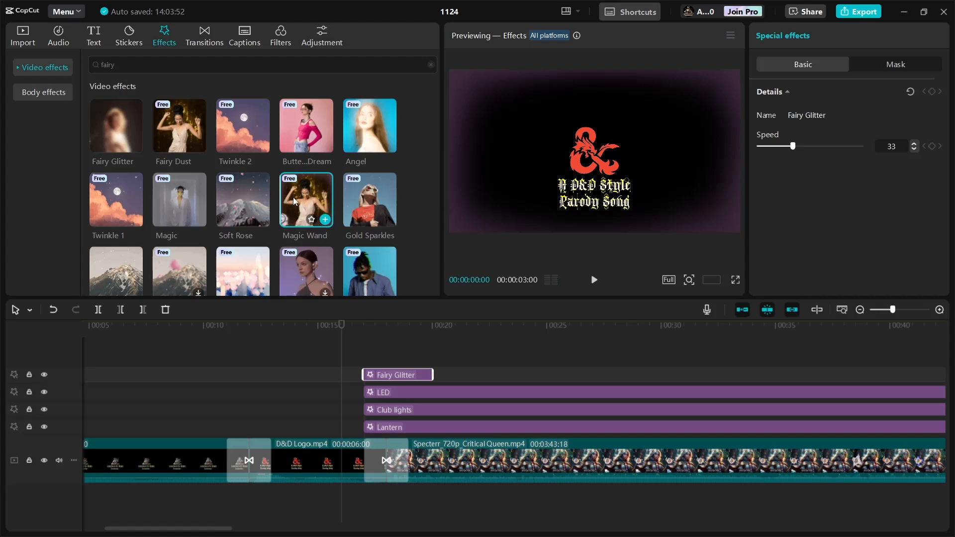
{"action": "left_click_drag", "start_coordinate": [293, 197], "coordinate": [432, 367]}
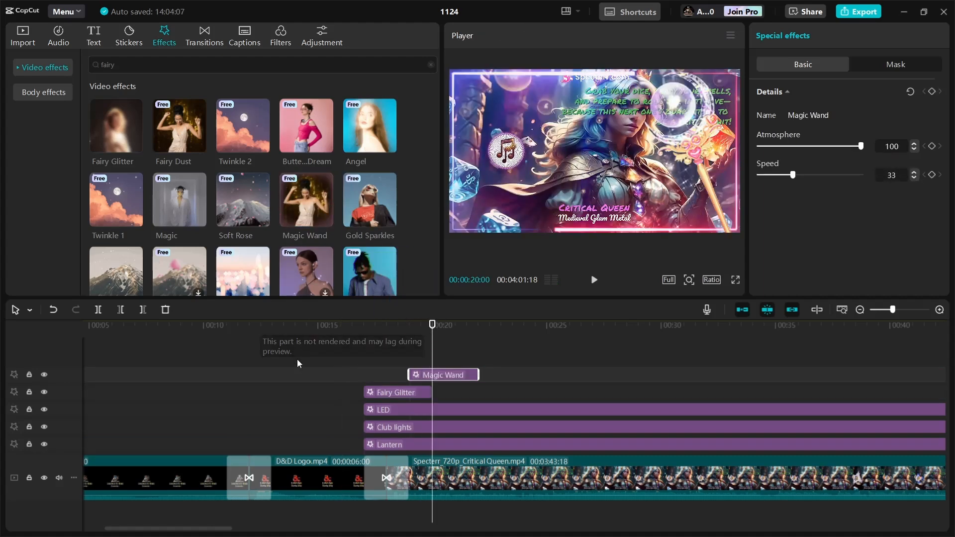
- Move the Magic Wand effect onto the Fairy Glitter track, directly after Fairy Glitter
{"action": "left_click", "coordinate": [329, 358]}
{"action": "left_click", "coordinate": [450, 376]}
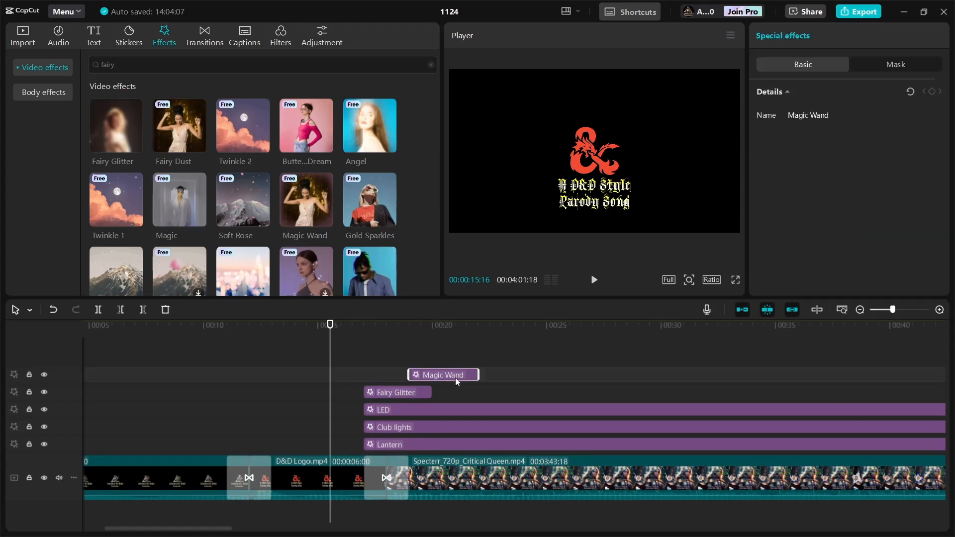
{"action": "left_click", "coordinate": [469, 388]}
{"action": "left_click", "coordinate": [370, 370]}
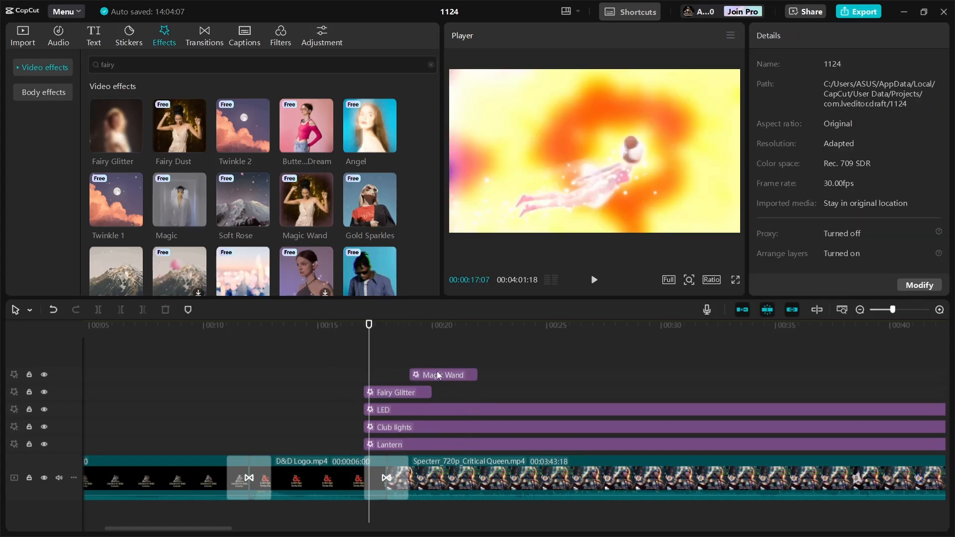
{"action": "left_click_drag", "start_coordinate": [436, 374], "coordinate": [463, 392]}
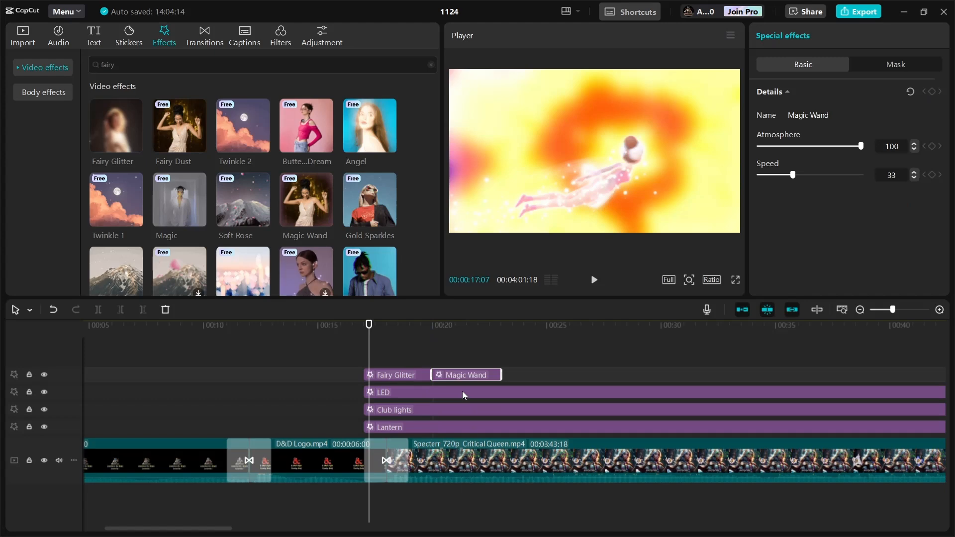
- Play back the Fairy Glitter and Magic Wand effects in the preview
{"action": "left_click", "coordinate": [594, 280]}
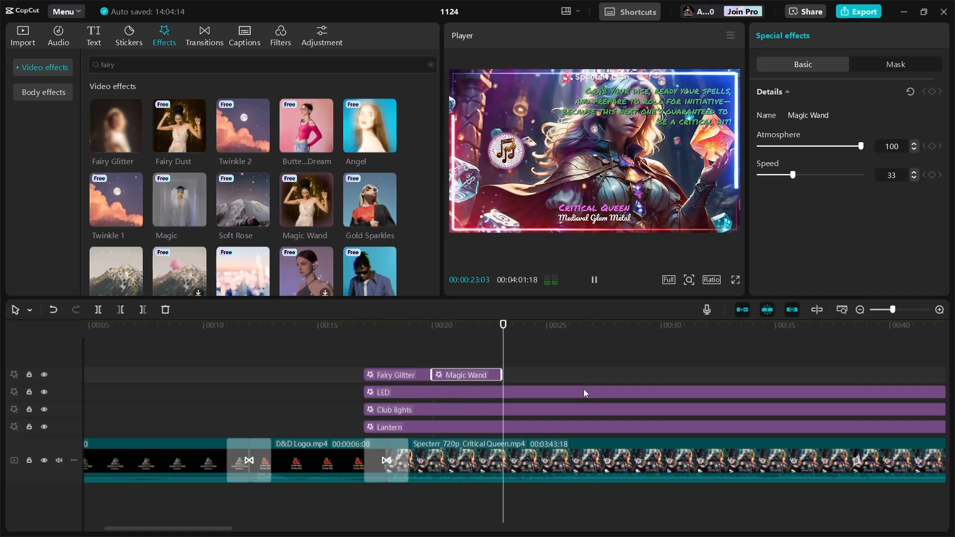
{"action": "left_click", "coordinate": [308, 365]}
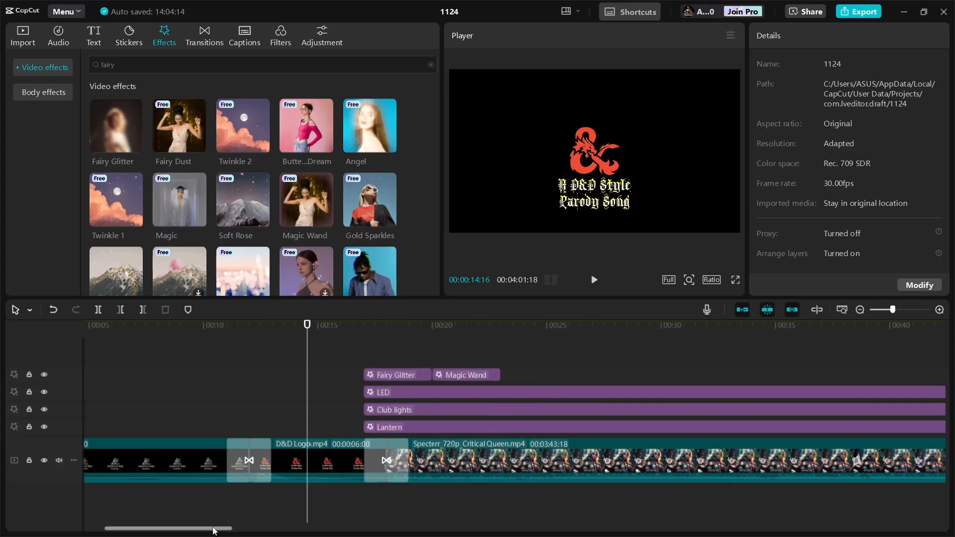
- Add The End effect from the favourite video effects at about 3:30 near the end of the Critical Queen video
{"action": "left_click_drag", "start_coordinate": [212, 528], "coordinate": [869, 536]}
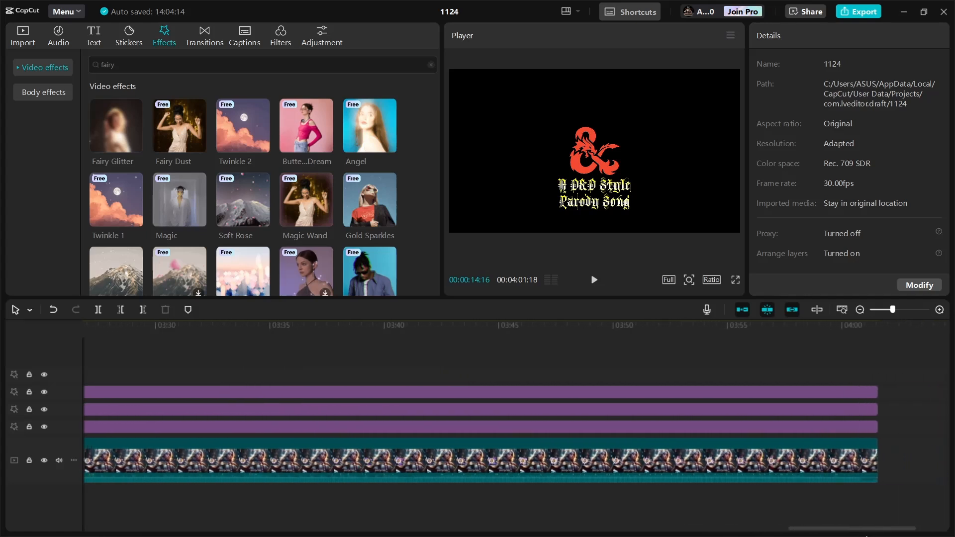
{"action": "left_click", "coordinate": [25, 69]}
{"action": "mouse_move", "coordinate": [121, 205]}
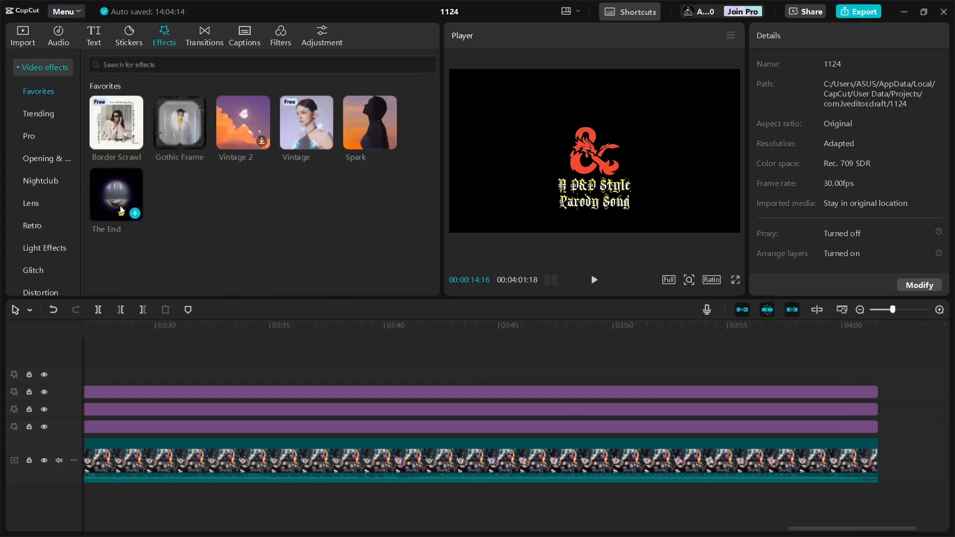
{"action": "left_click_drag", "start_coordinate": [120, 205], "coordinate": [180, 227]}
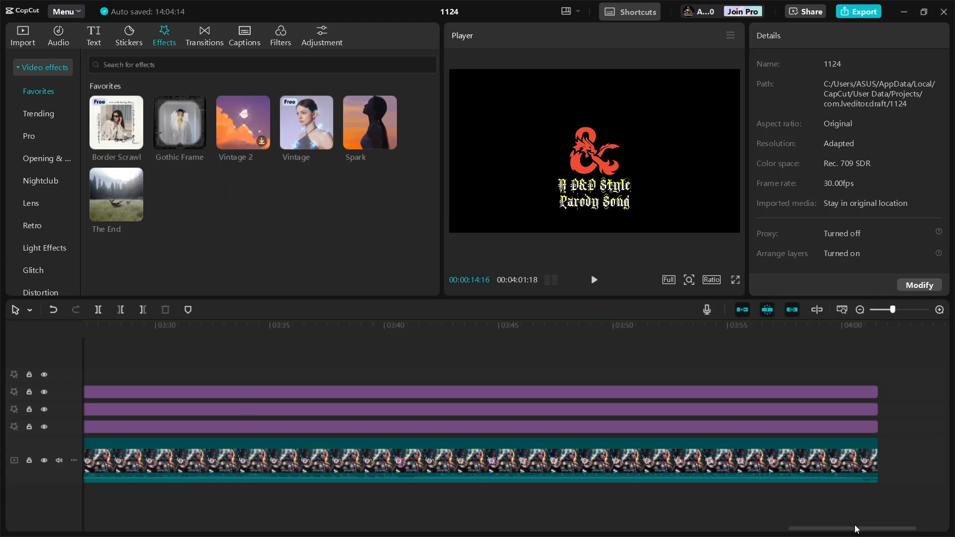
{"action": "left_click_drag", "start_coordinate": [853, 529], "coordinate": [839, 533]}
{"action": "left_click", "coordinate": [280, 330]}
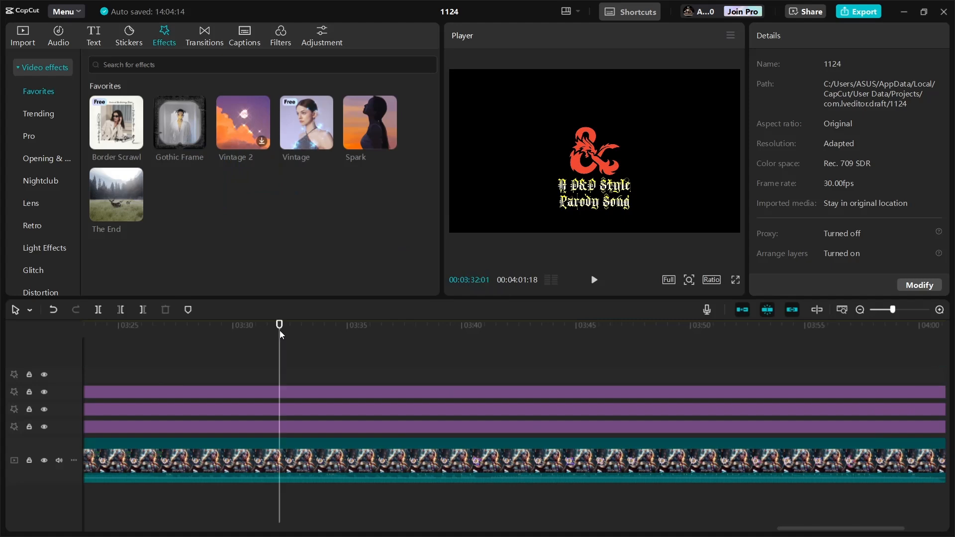
{"action": "left_click", "coordinate": [593, 280]}
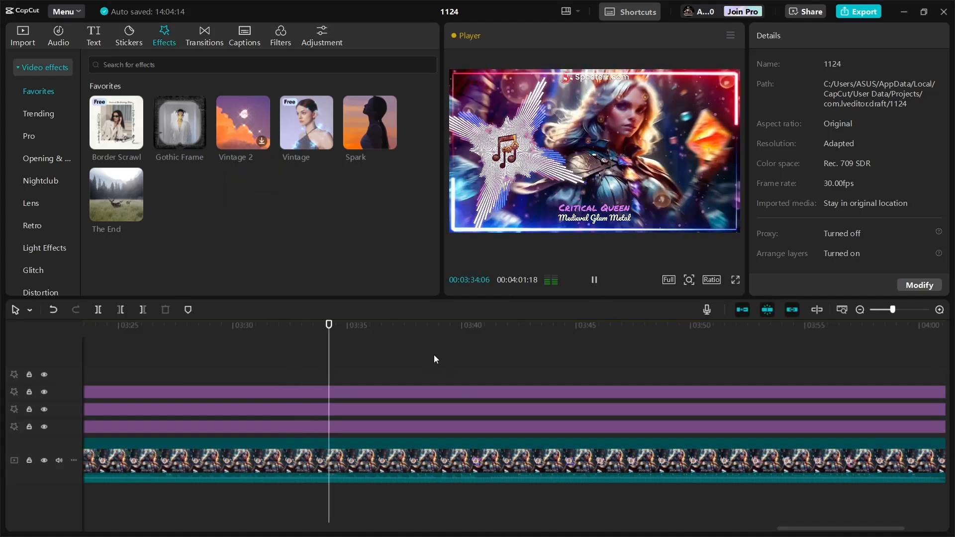
{"action": "left_click", "coordinate": [581, 282]}
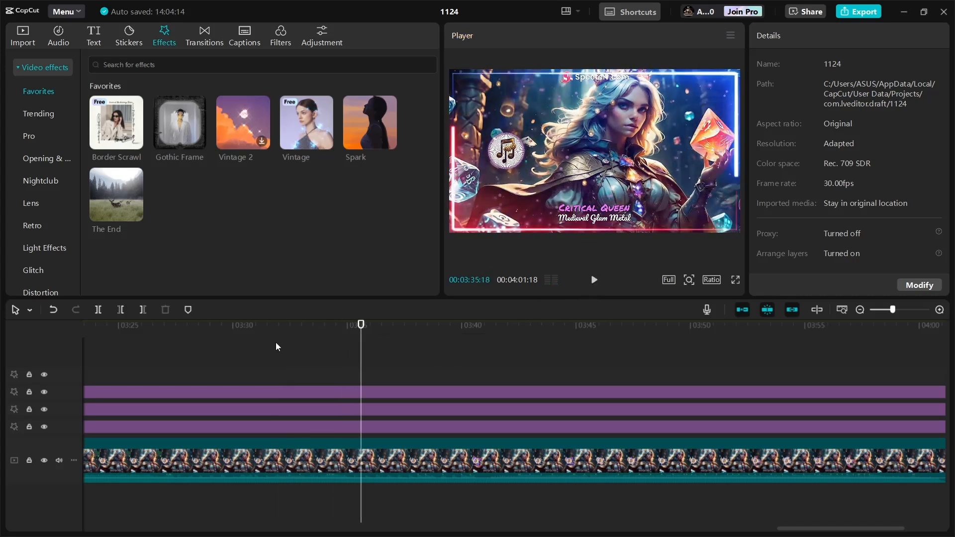
{"action": "left_click", "coordinate": [242, 335]}
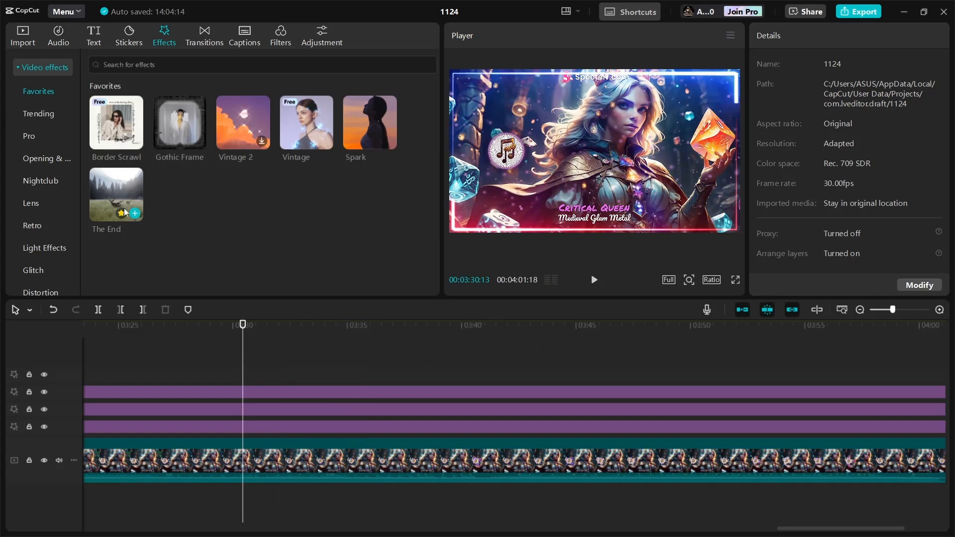
{"action": "left_click_drag", "start_coordinate": [115, 195], "coordinate": [243, 375]}
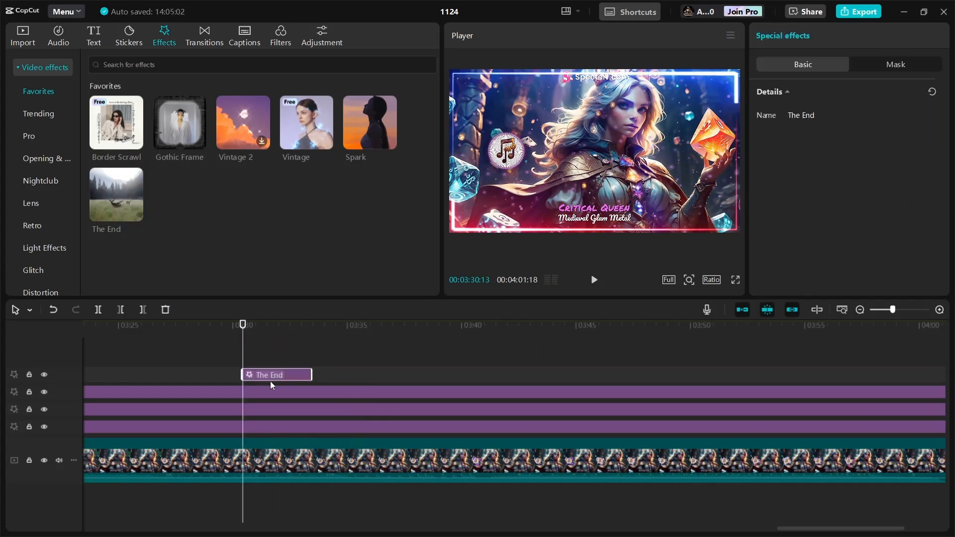
- Extend The End effect to the end of the Critical Queen video
{"action": "left_click_drag", "start_coordinate": [313, 376], "coordinate": [279, 398]}
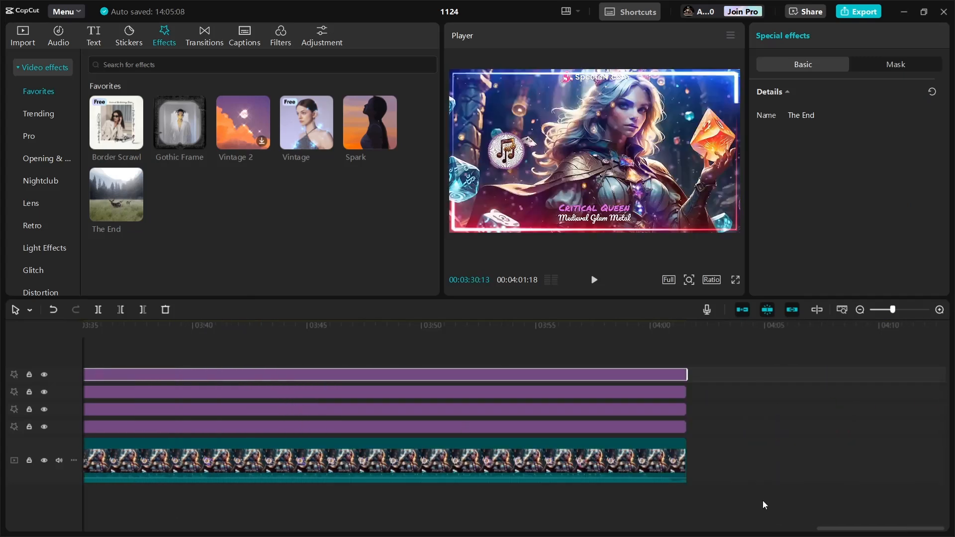
{"action": "left_click_drag", "start_coordinate": [845, 531], "coordinate": [745, 530]}
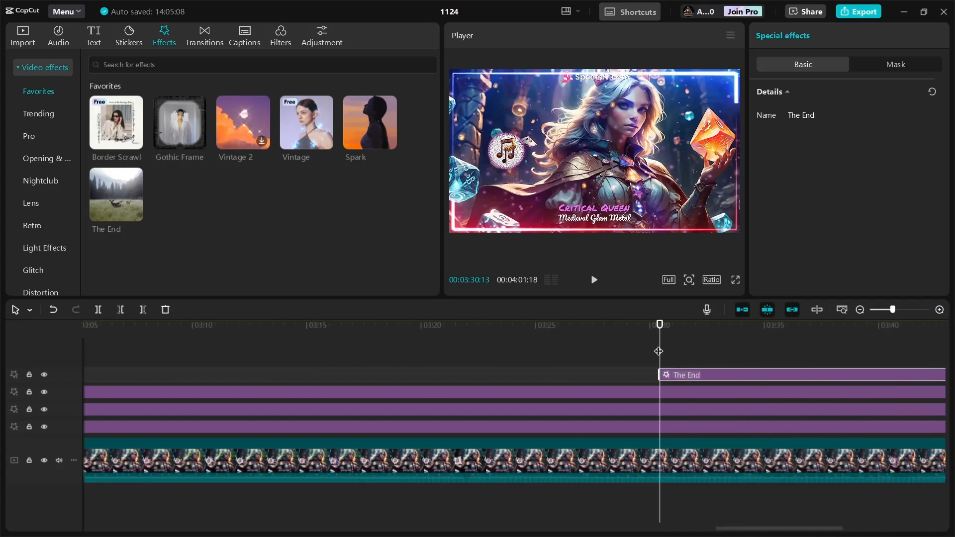
- Play back the ending of the video with The End effect in the preview
{"action": "left_click", "coordinate": [641, 328]}
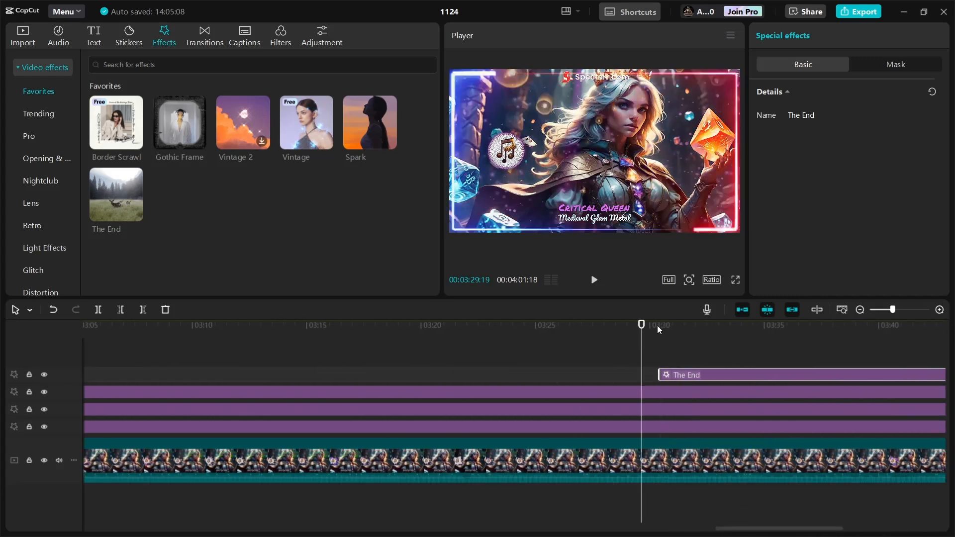
{"action": "left_click", "coordinate": [593, 280]}
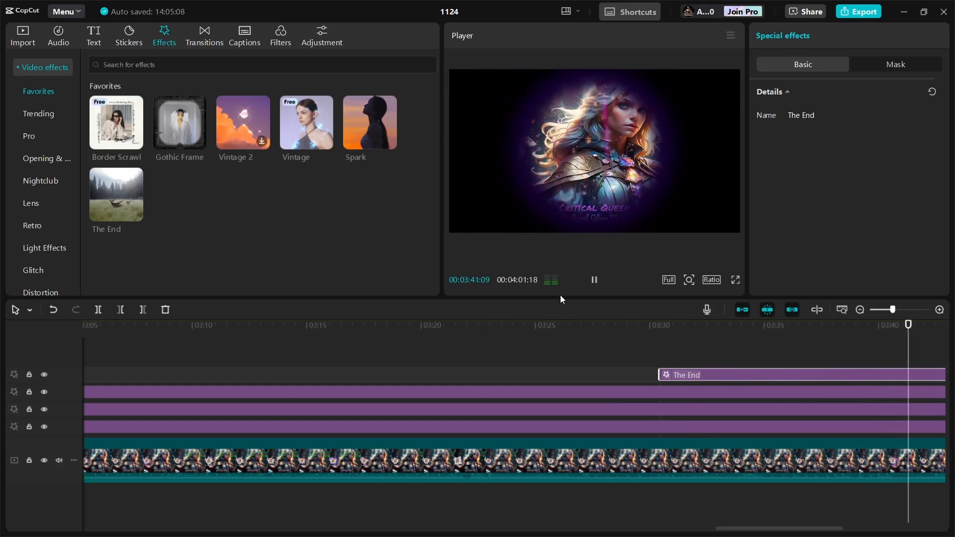
{"action": "left_click", "coordinate": [593, 281]}
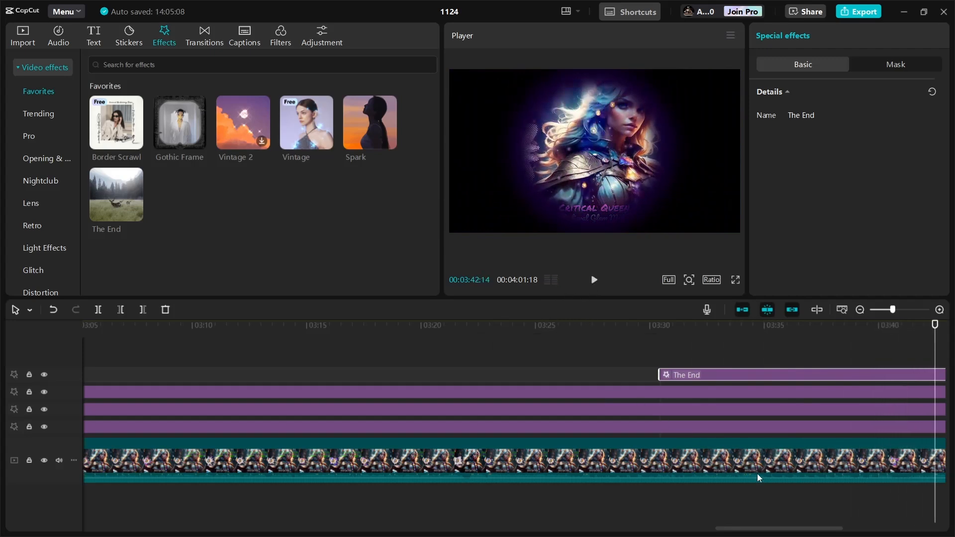
{"action": "left_click_drag", "start_coordinate": [763, 527], "coordinate": [226, 525]}
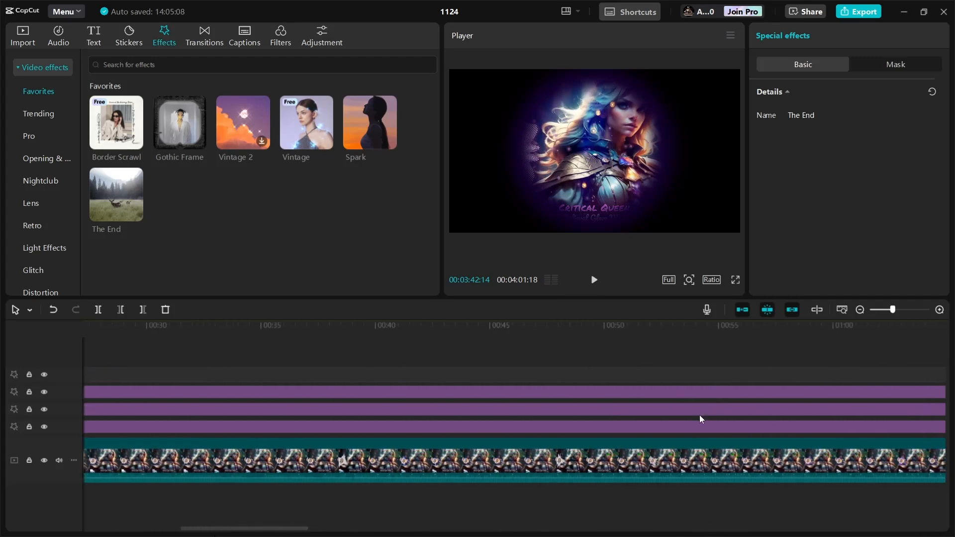
- Add the favourite Subscribe sticker to a new track starting at the beginning of the Critical Queen video
{"action": "left_click_drag", "start_coordinate": [277, 528], "coordinate": [222, 524]}
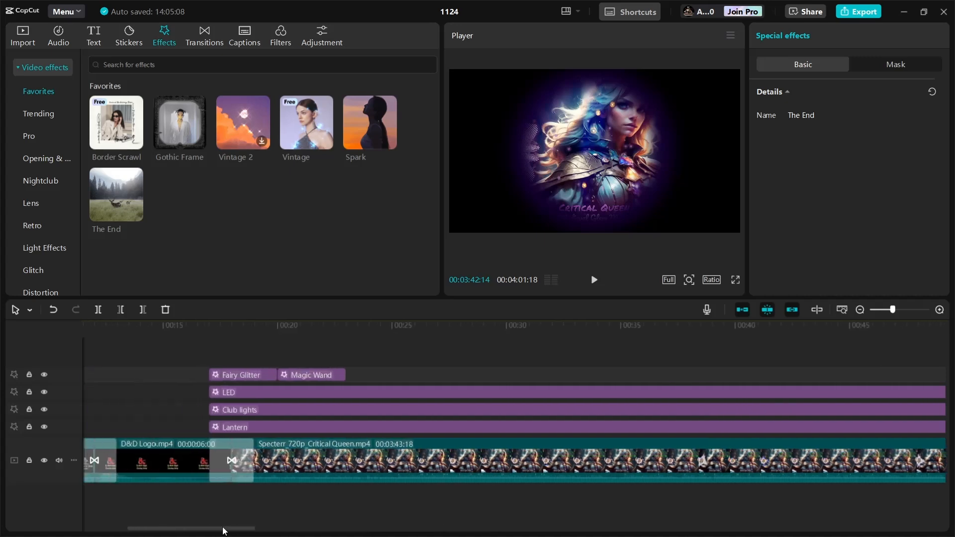
{"action": "left_click", "coordinate": [186, 332]}
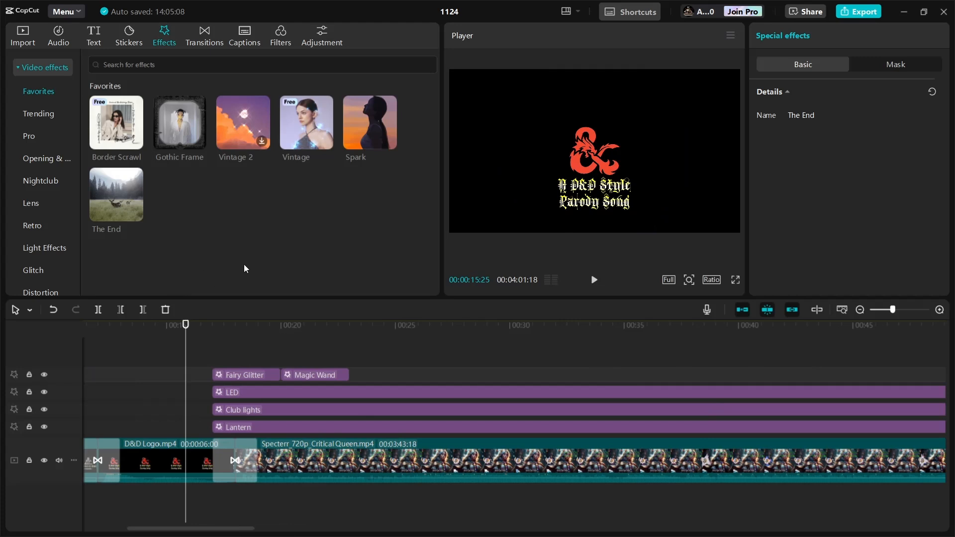
{"action": "left_click", "coordinate": [130, 35]}
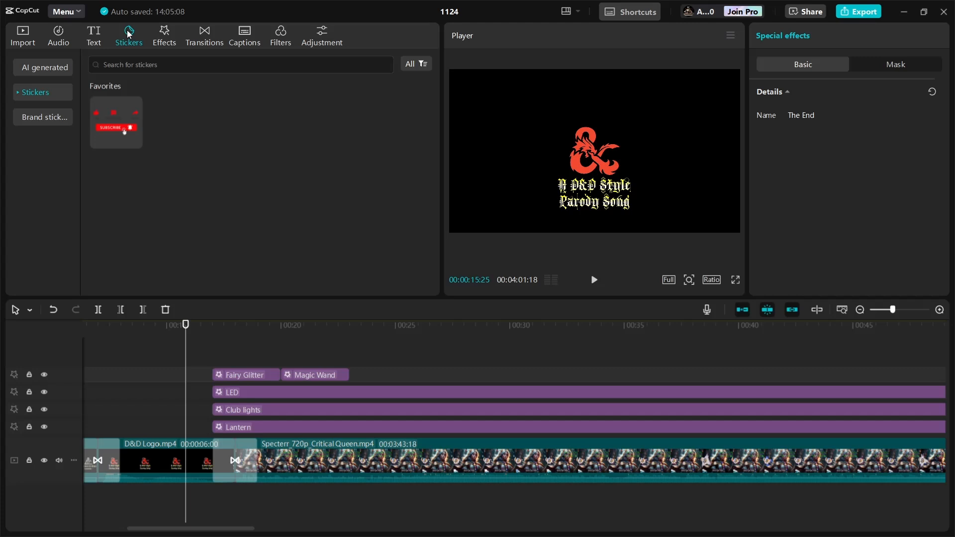
{"action": "mouse_move", "coordinate": [110, 105]}
{"action": "left_click_drag", "start_coordinate": [109, 105], "coordinate": [213, 356]}
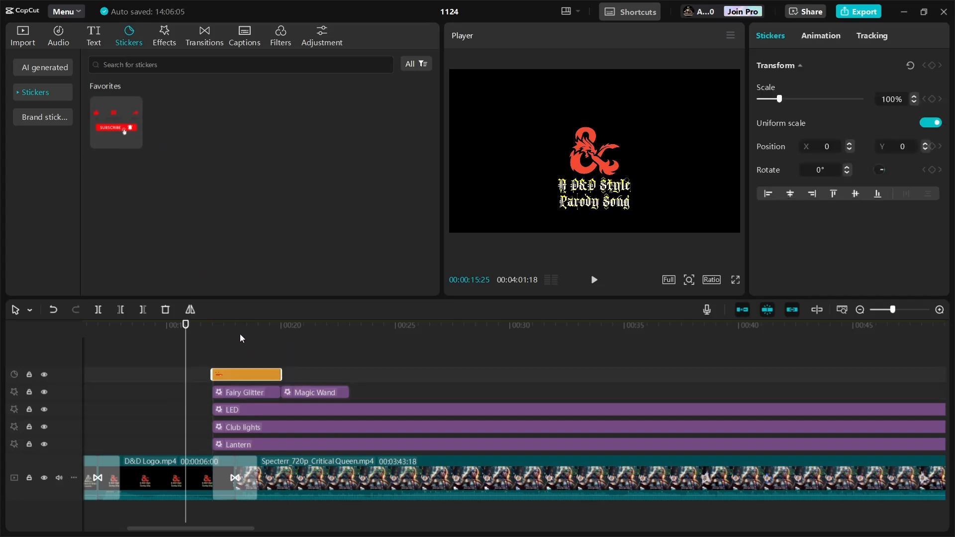
- Scale the Subscribe sticker to 25% and move it to the lower-left corner of the frame
{"action": "mouse_move", "coordinate": [114, 141]}
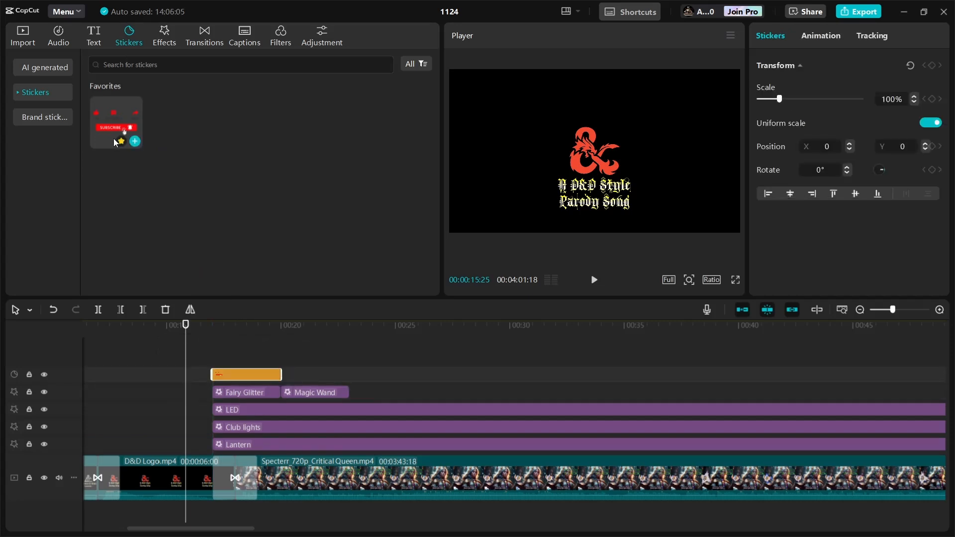
{"action": "left_click", "coordinate": [19, 93]}
{"action": "left_click", "coordinate": [19, 93]}
{"action": "left_click", "coordinate": [239, 327]}
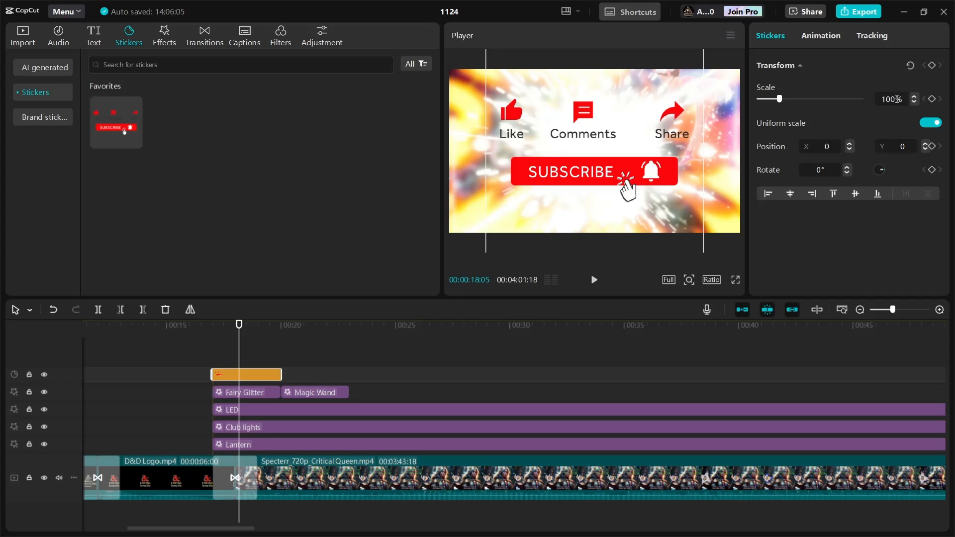
{"action": "left_click_drag", "start_coordinate": [893, 99], "coordinate": [876, 104]}
{"action": "type", "text": "25"}
{"action": "left_click", "coordinate": [834, 252]}
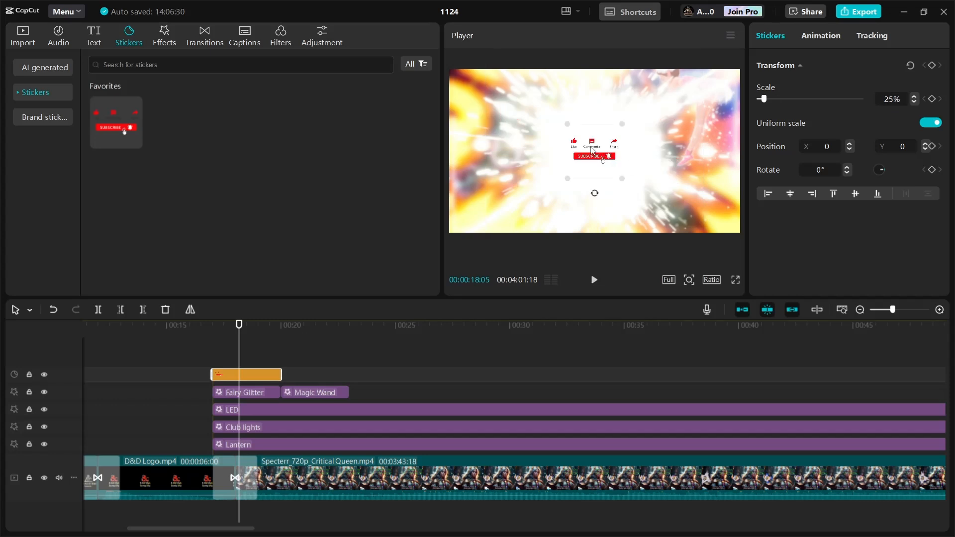
{"action": "left_click_drag", "start_coordinate": [592, 149], "coordinate": [472, 203]}
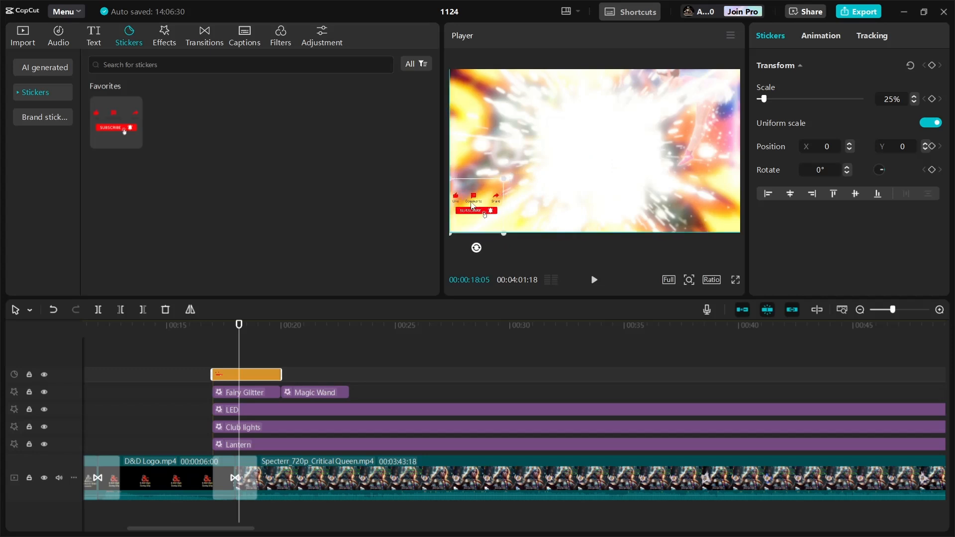
{"action": "left_click_drag", "start_coordinate": [472, 205], "coordinate": [472, 205]}
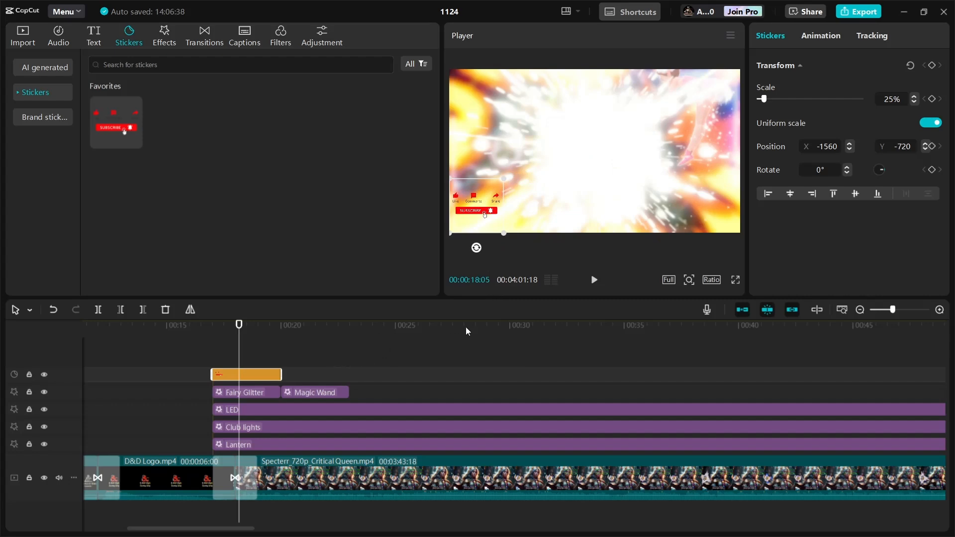
- Play back the Subscribe sticker over the Critical Queen video in the preview
{"action": "left_click", "coordinate": [594, 279]}
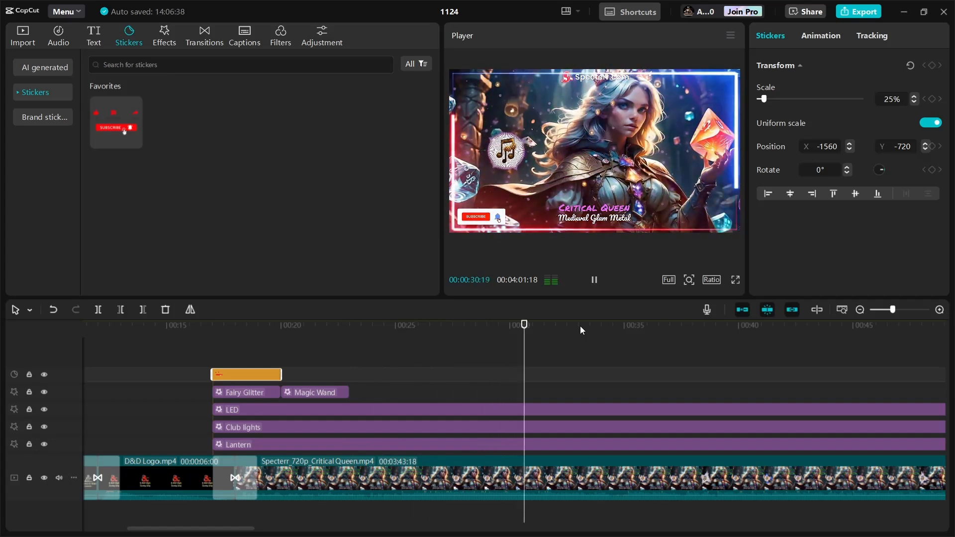
{"action": "key", "text": "space"}
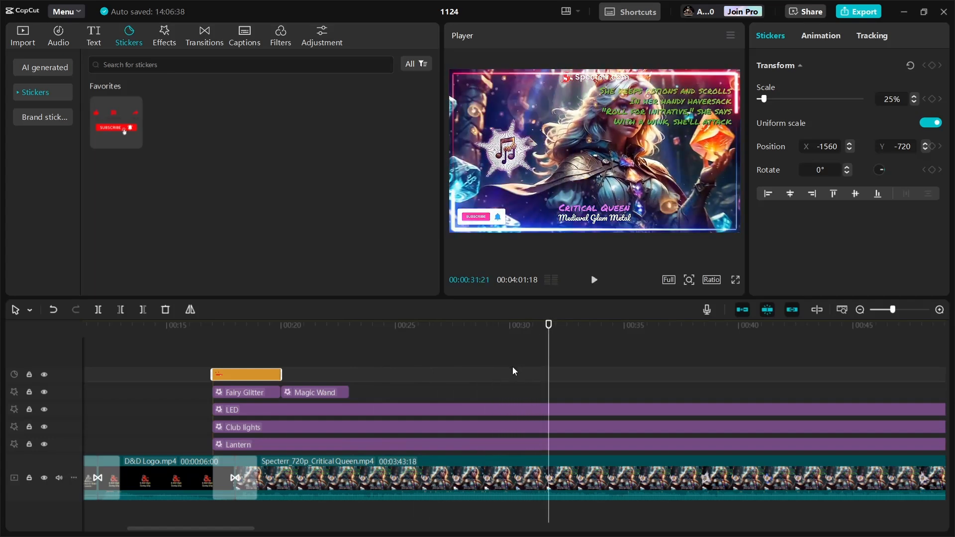
{"action": "key", "text": "space"}
{"action": "key", "text": "space"}
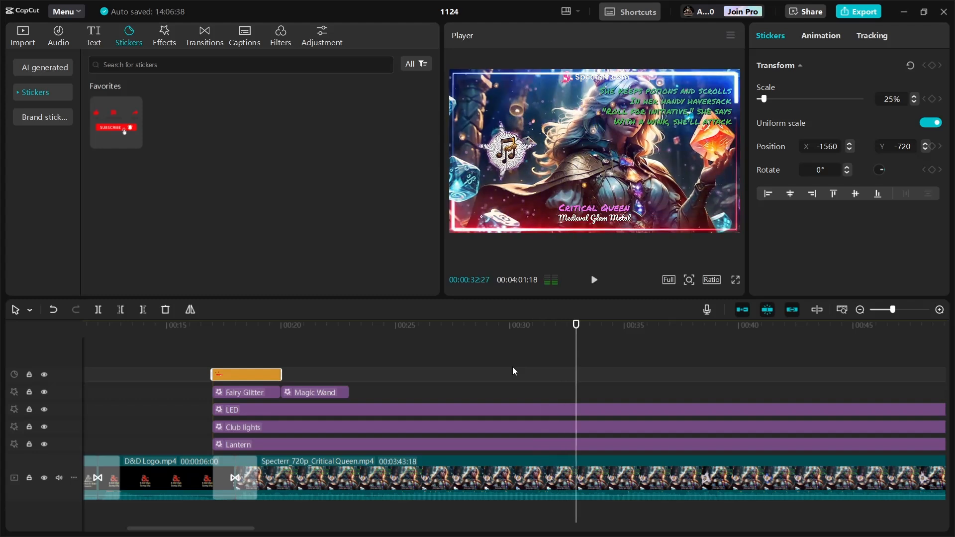
{"action": "key", "text": "space"}
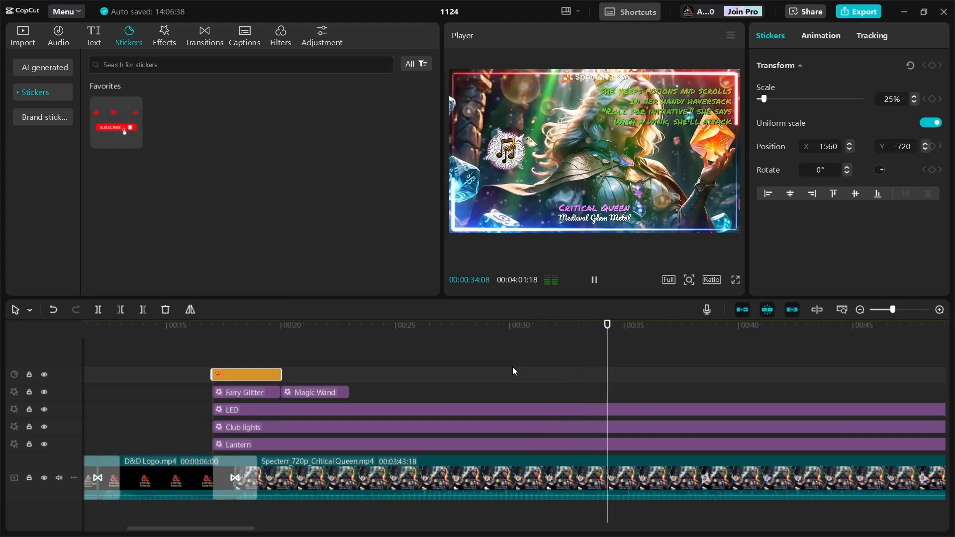
{"action": "key", "text": "space"}
- Extend the Subscribe sticker clip to about 0:34 and play it back
{"action": "left_click_drag", "start_coordinate": [276, 376], "coordinate": [603, 391]}
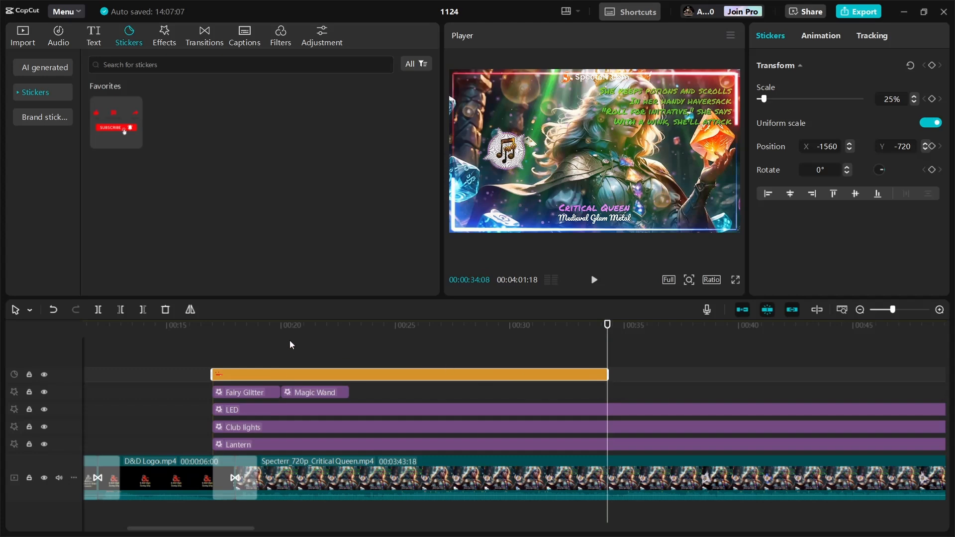
{"action": "left_click", "coordinate": [192, 357]}
{"action": "key", "text": "space"}
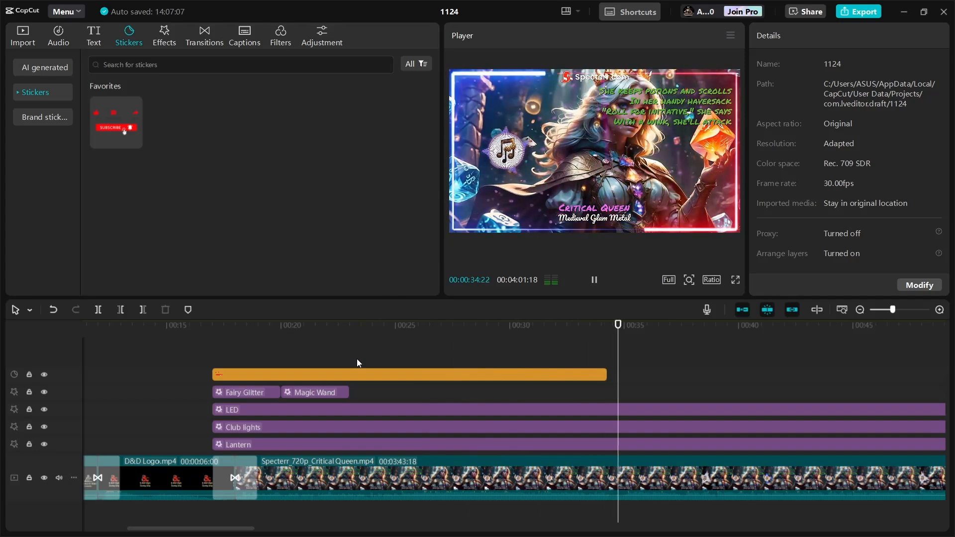
{"action": "key", "text": "space"}
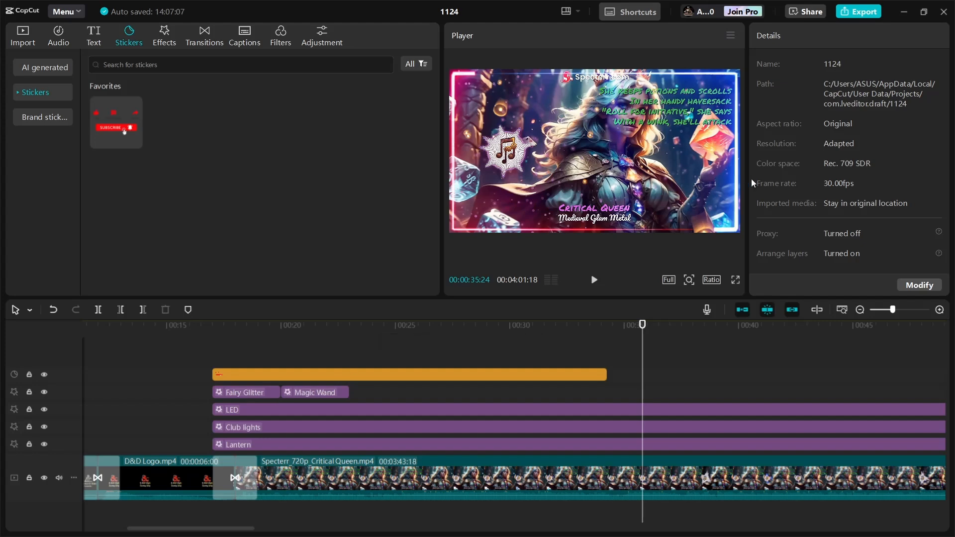
- Export the video with the name Critical Queen - AI Music
{"action": "left_click", "coordinate": [856, 12]}
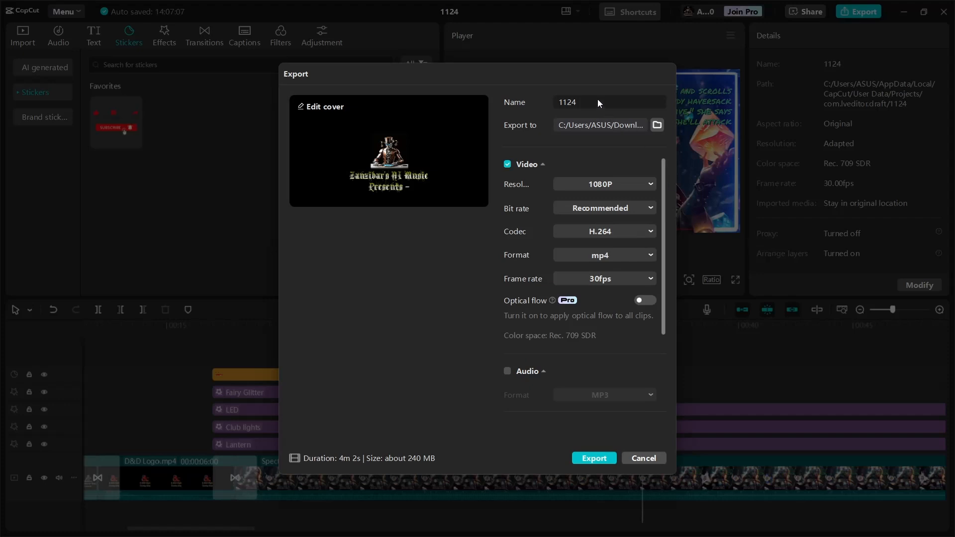
{"action": "double_click", "coordinate": [598, 99]}
{"action": "key", "text": "BackSpace"}
{"action": "type", "text": "Critical Queen = A"}
{"action": "key", "text": "BackSpace"}
{"action": "key", "text": "BackSpace"}
{"action": "key", "text": "BackSpace"}
{"action": "key", "text": "BackSpace"}
{"action": "type", "text": "- AI Music"}
{"action": "left_click", "coordinate": [594, 457]}
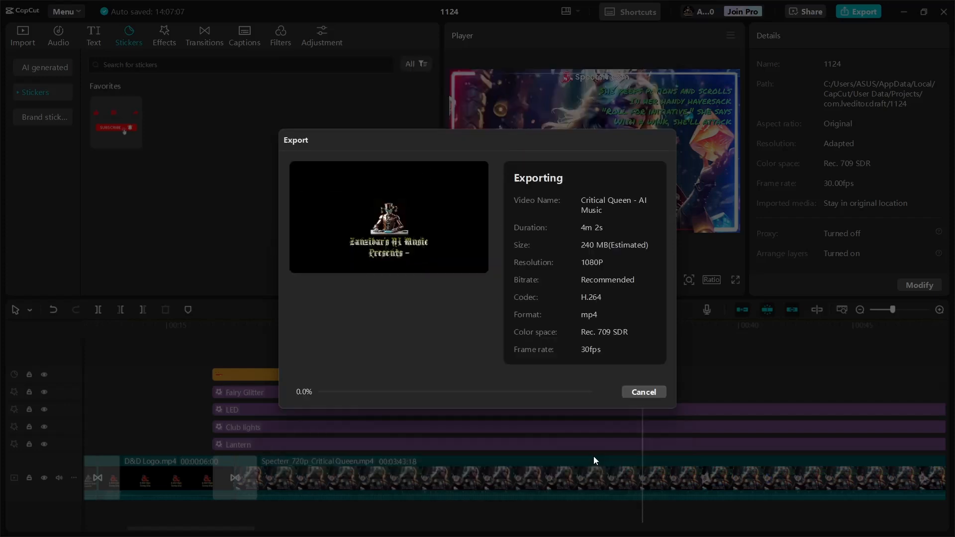